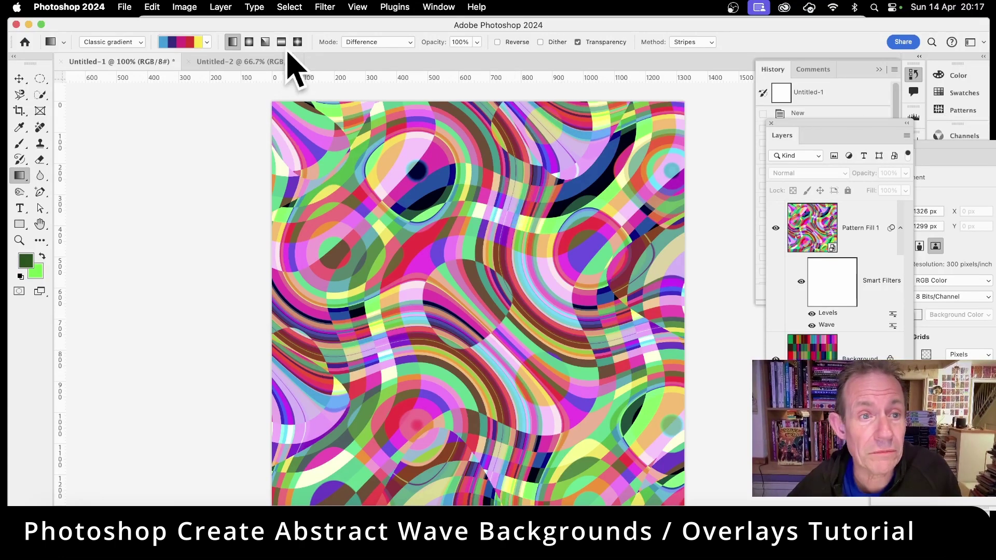
# Step: Switch to the blank Untitled-2 document and activate the Gradient tool
pyautogui.click(244, 61)
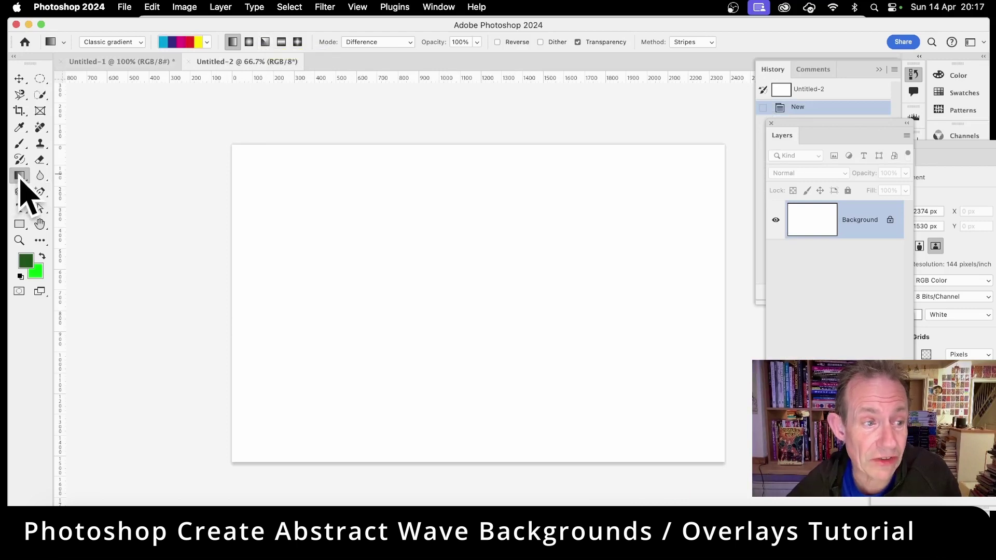
pyautogui.moveTo(19, 176); pyautogui.dragTo(74, 177)
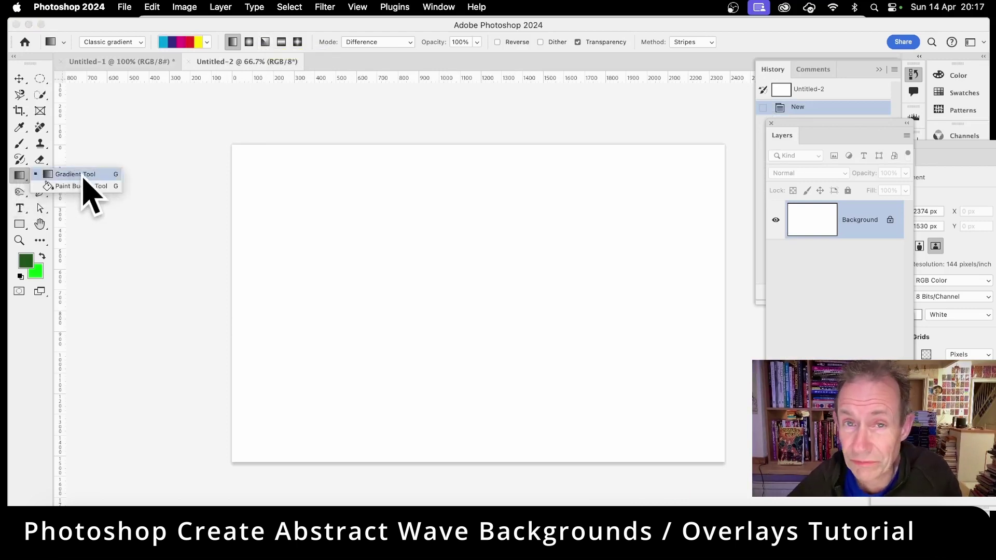
pyautogui.click(82, 175)
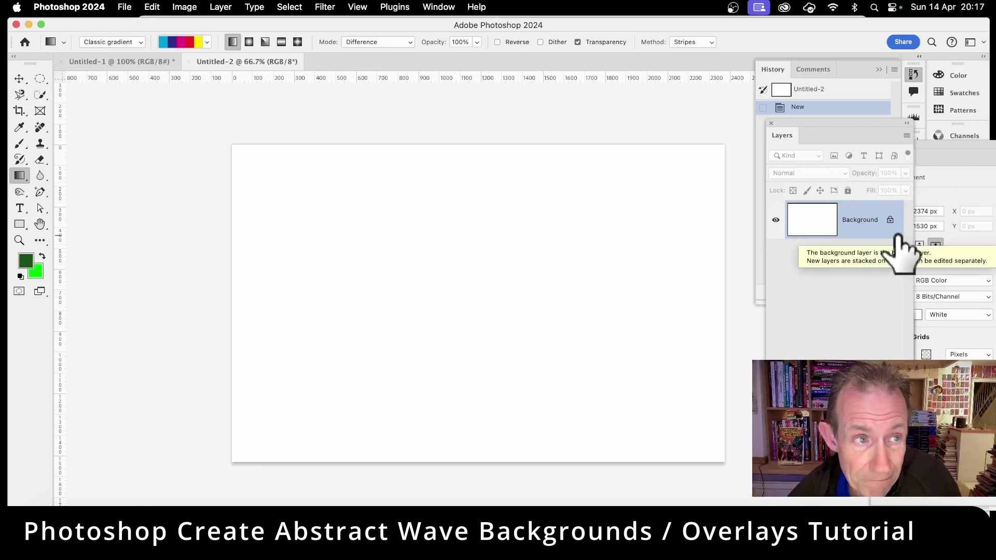
# Step: Draw four overlapping horizontal Spectrum gradients of different lengths across the canvas, using Difference mode and the Stripes method
pyautogui.click(207, 42)
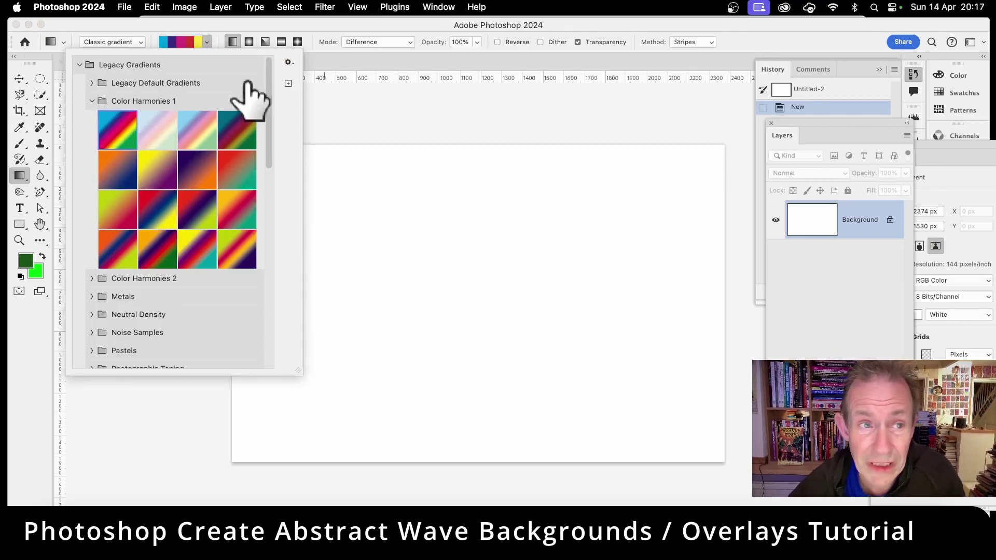
pyautogui.click(316, 27)
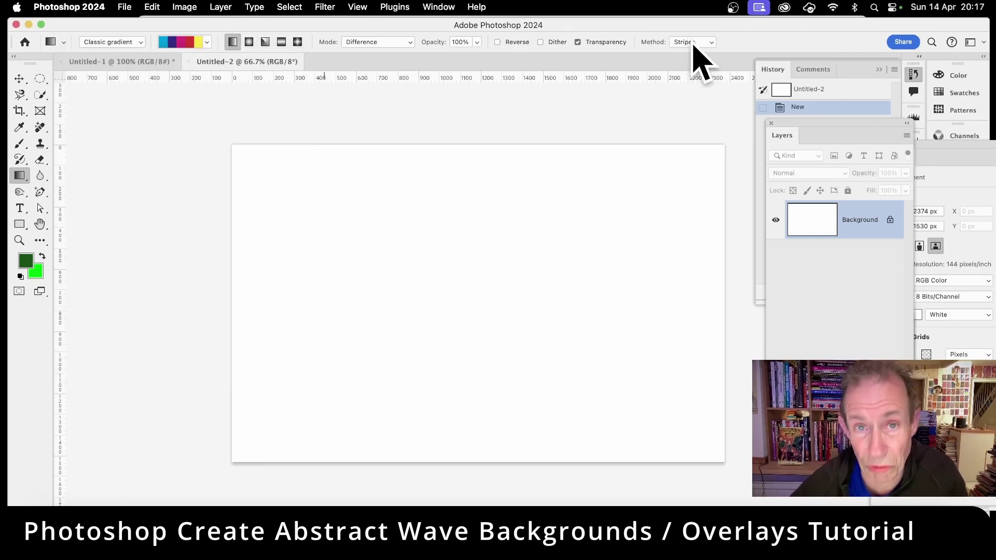
pyautogui.click(189, 42)
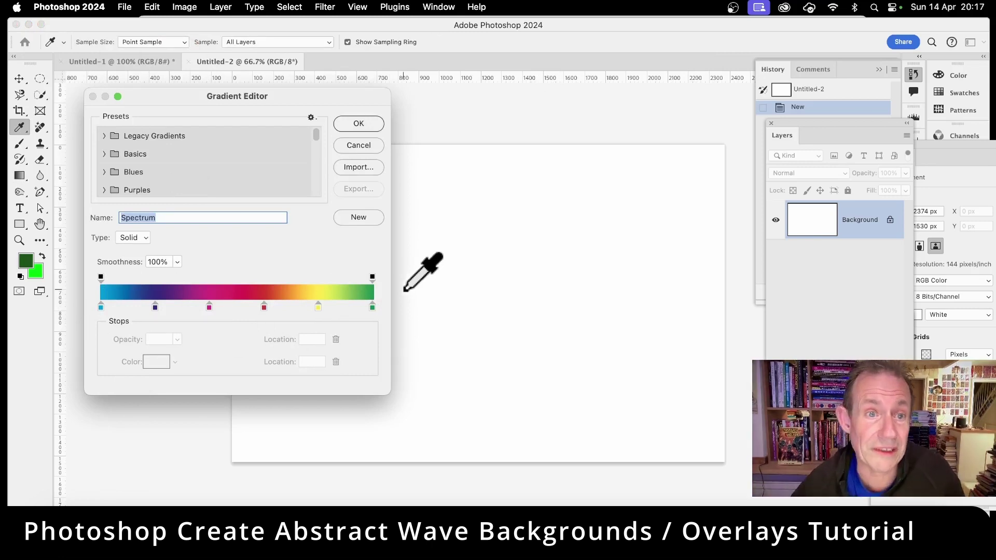
pyautogui.click(344, 121)
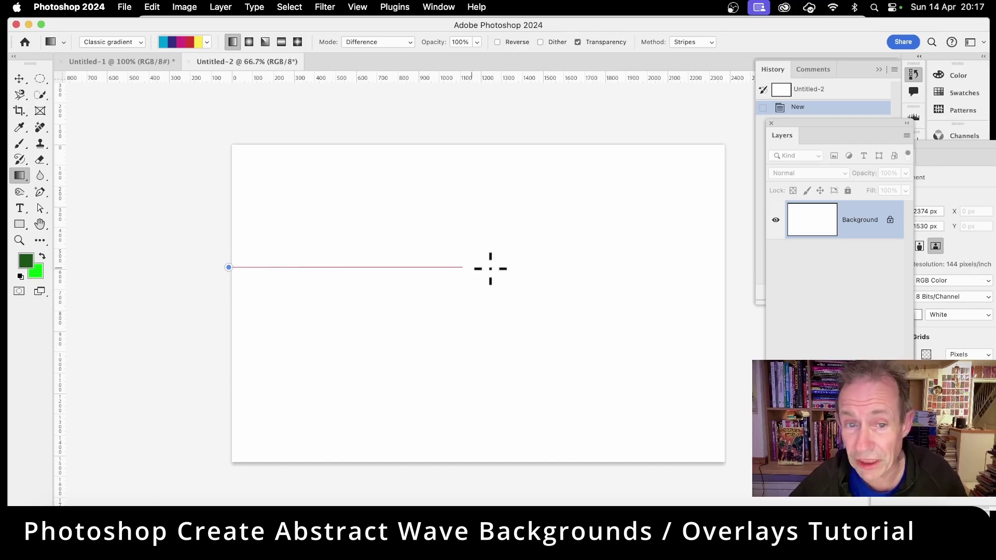
pyautogui.moveTo(726, 265); pyautogui.dragTo(726, 264)
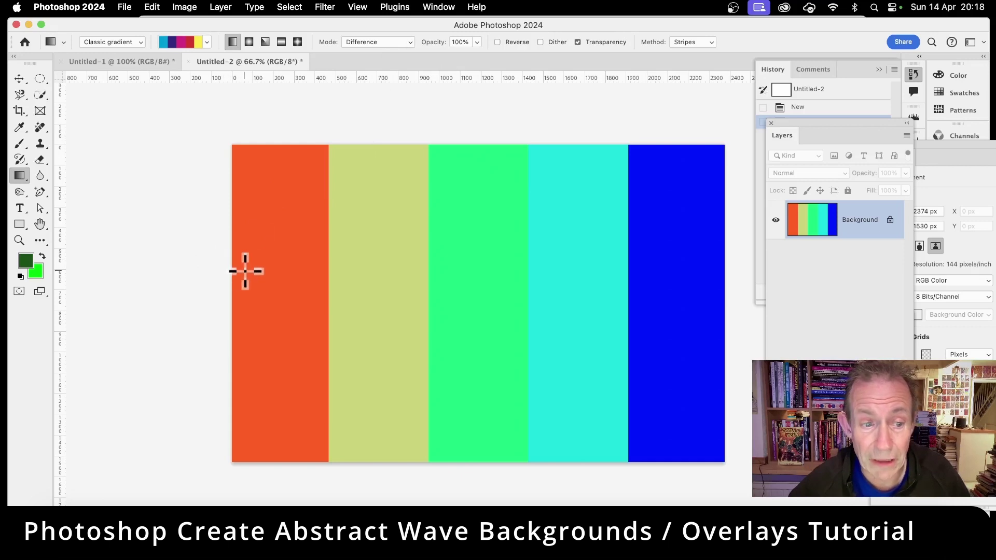
pyautogui.moveTo(245, 270); pyautogui.dragTo(578, 274)
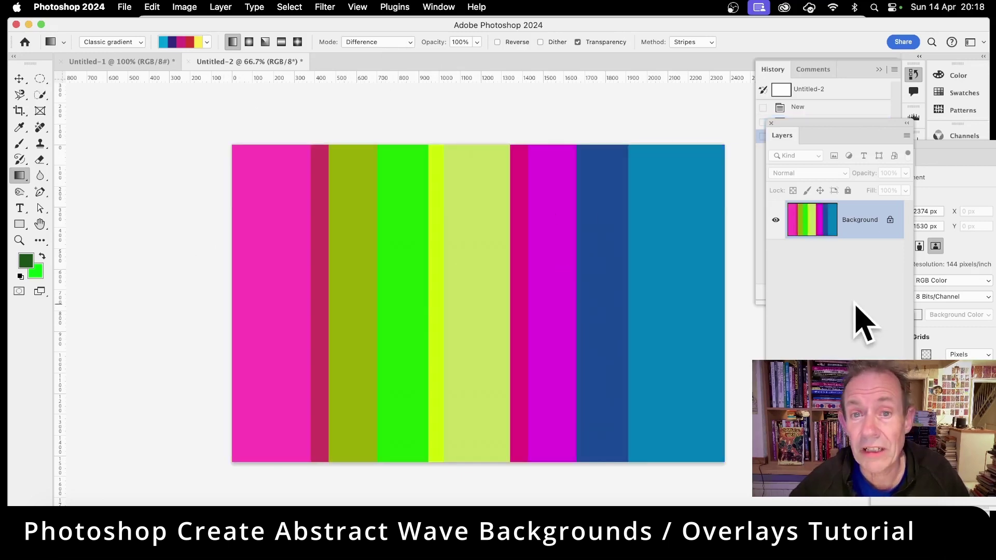
pyautogui.moveTo(289, 252); pyautogui.dragTo(676, 255)
pyautogui.moveTo(344, 246); pyautogui.dragTo(490, 246)
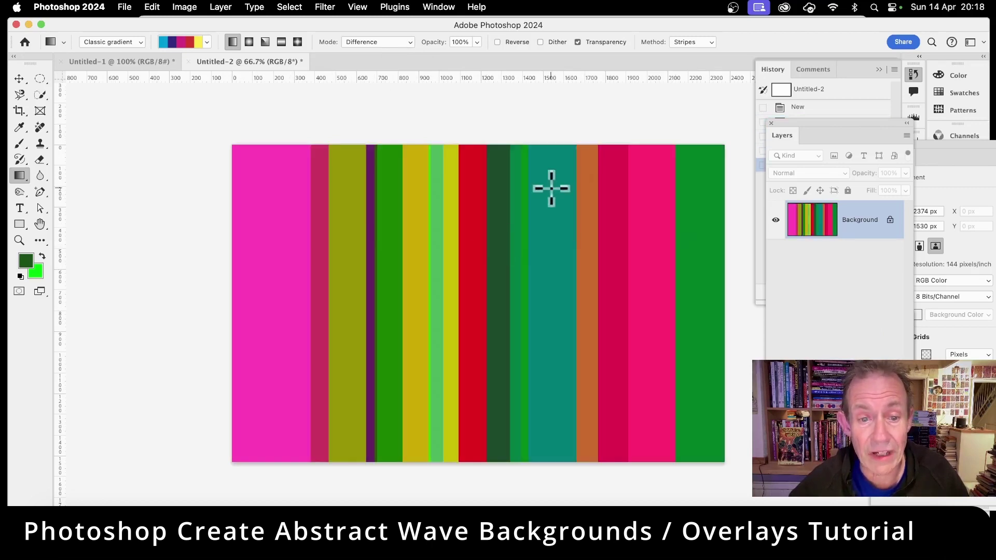
pyautogui.click(188, 44)
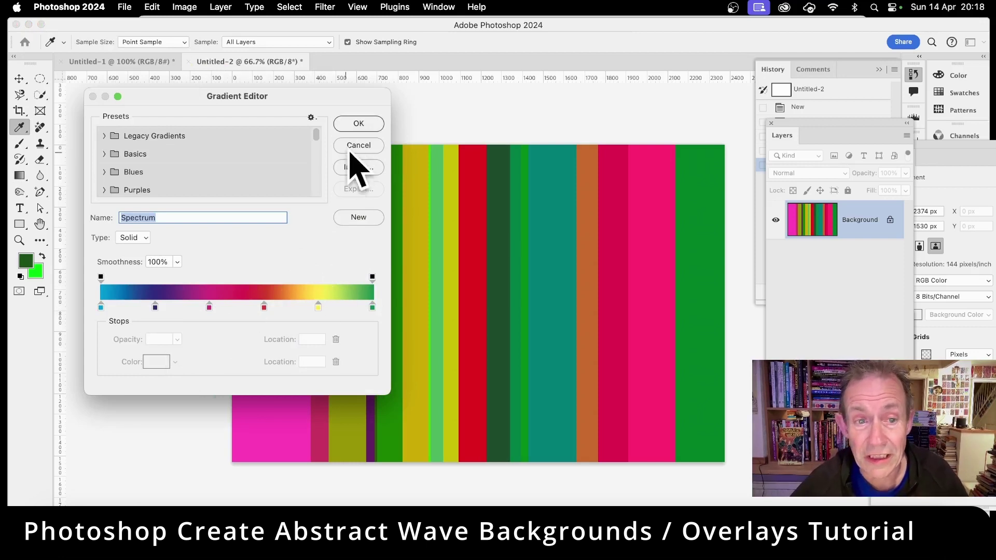
pyautogui.click(352, 148)
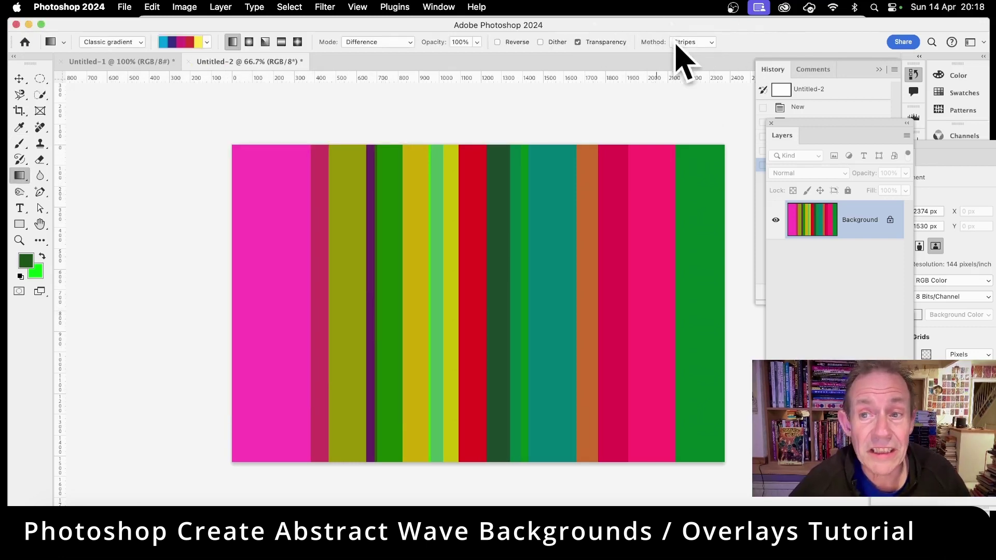
pyautogui.click(676, 43)
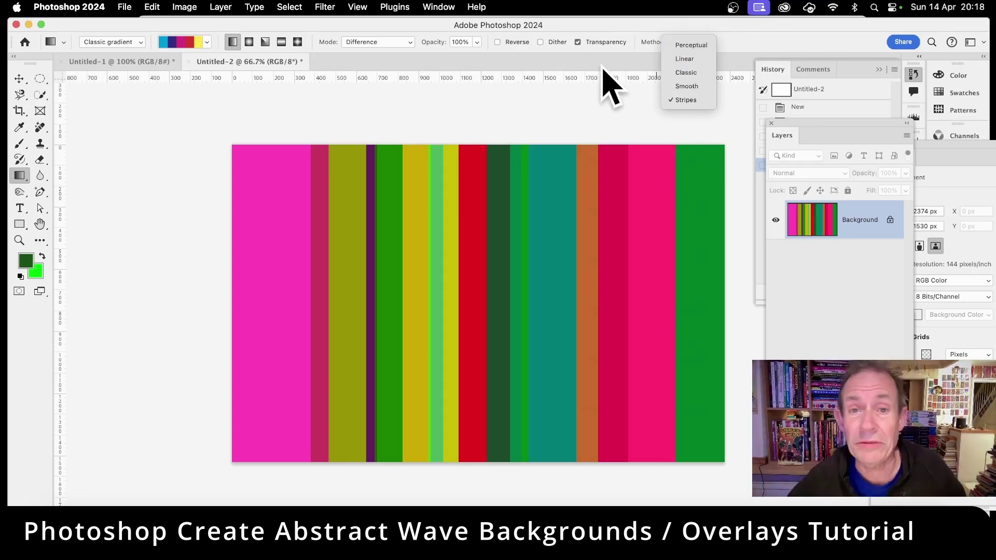
pyautogui.click(630, 45)
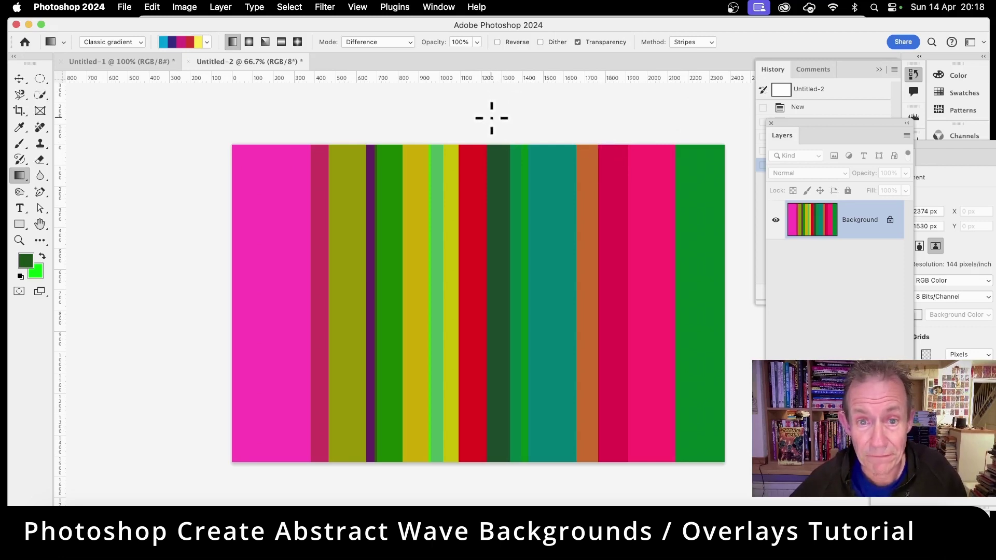
# Step: Draw several vertical gradients of different lengths down the canvas to cross the stripes into a coloured grid
pyautogui.moveTo(491, 118); pyautogui.dragTo(515, 484)
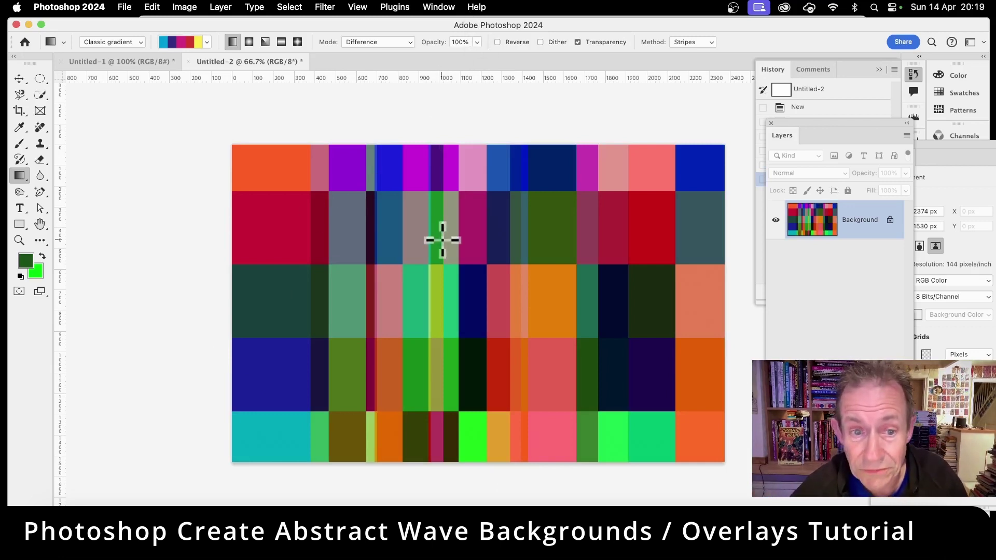
pyautogui.moveTo(285, 115); pyautogui.dragTo(288, 326)
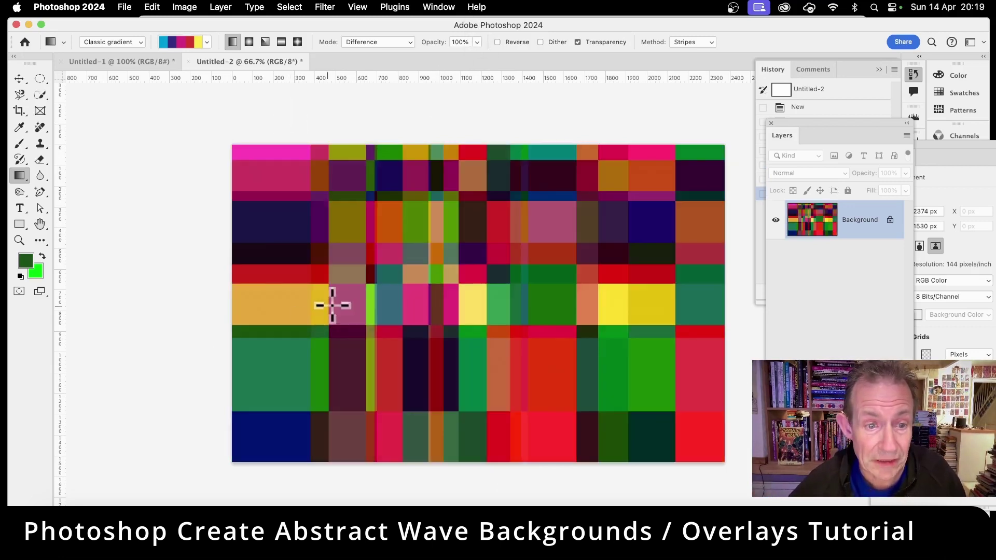
pyautogui.moveTo(558, 122); pyautogui.dragTo(554, 379)
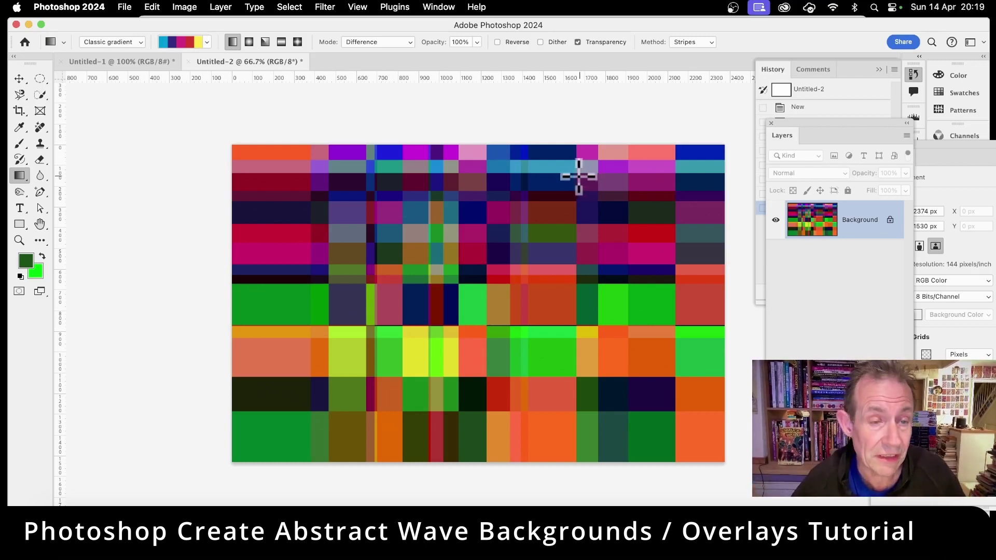
# Step: Define the coloured grid artwork as a pattern, keeping the default name
pyautogui.click(152, 7)
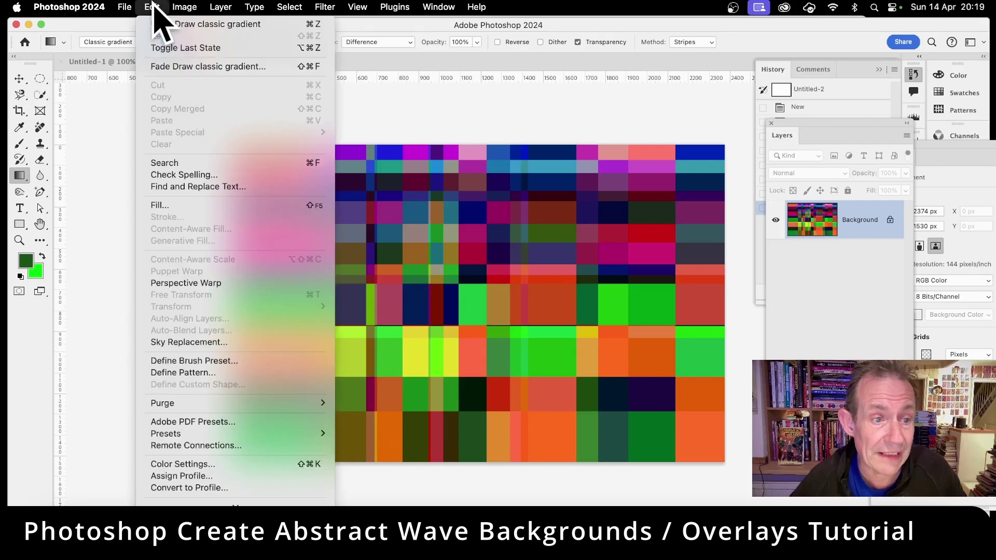
pyautogui.click(201, 372)
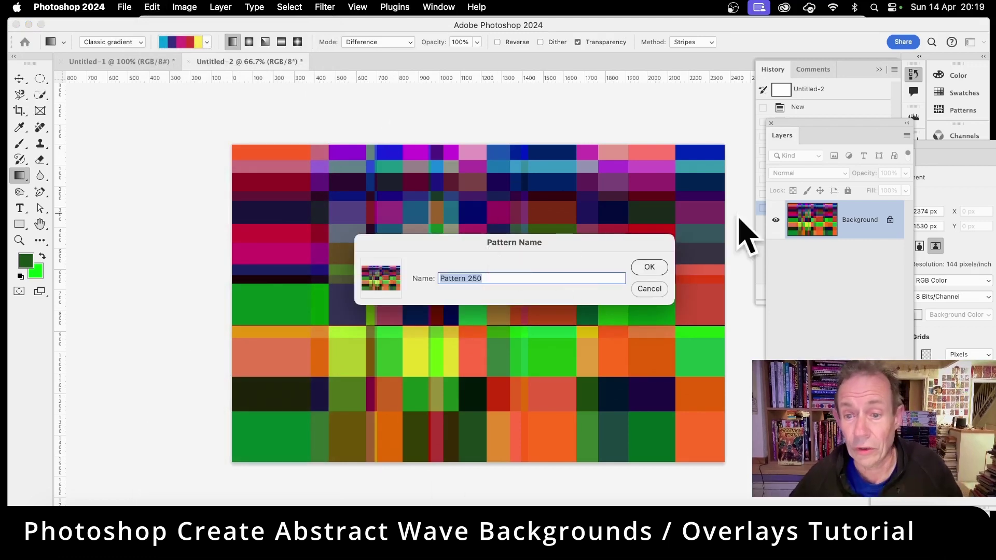
pyautogui.click(649, 268)
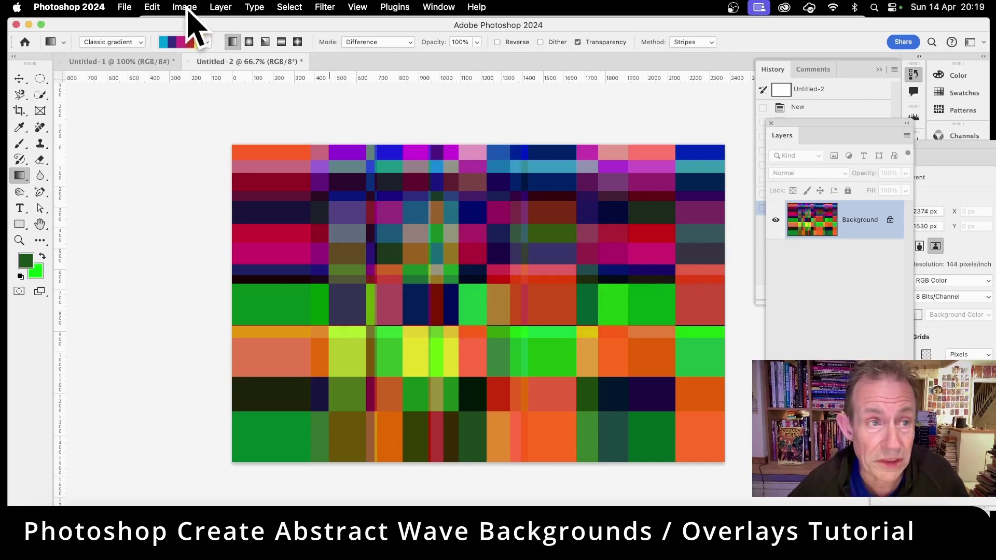
# Step: Try the Bleach Bypass.look, filmstock_50.3dl and HorrorBlue.3DL files in a Color Lookup adjustment on the Background layer
pyautogui.click(186, 7)
pyautogui.moveTo(192, 44)
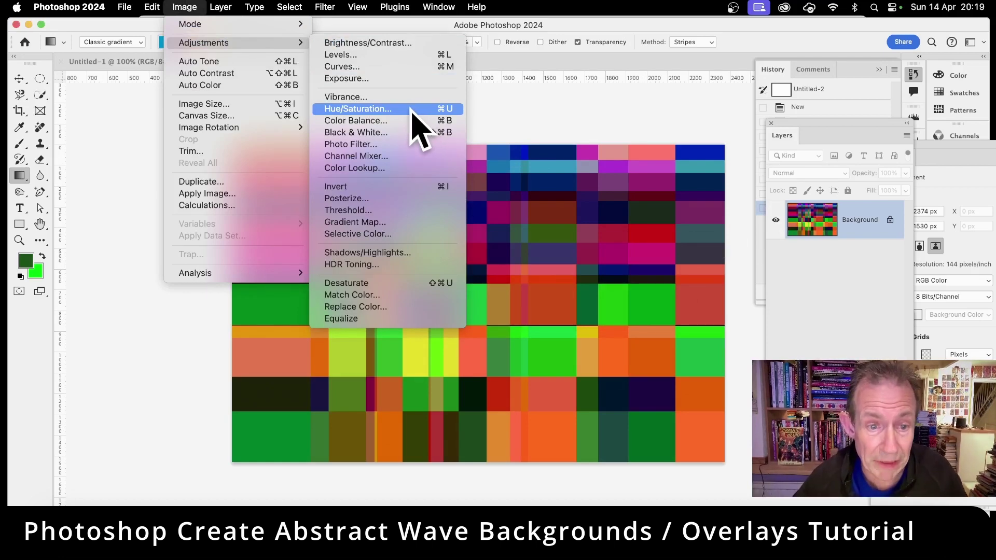
pyautogui.click(399, 171)
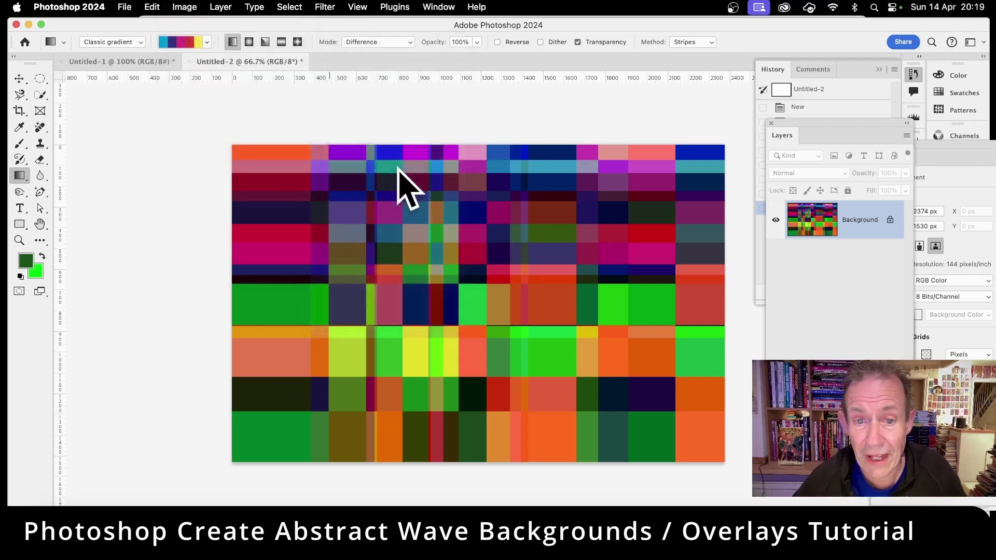
pyautogui.click(656, 231)
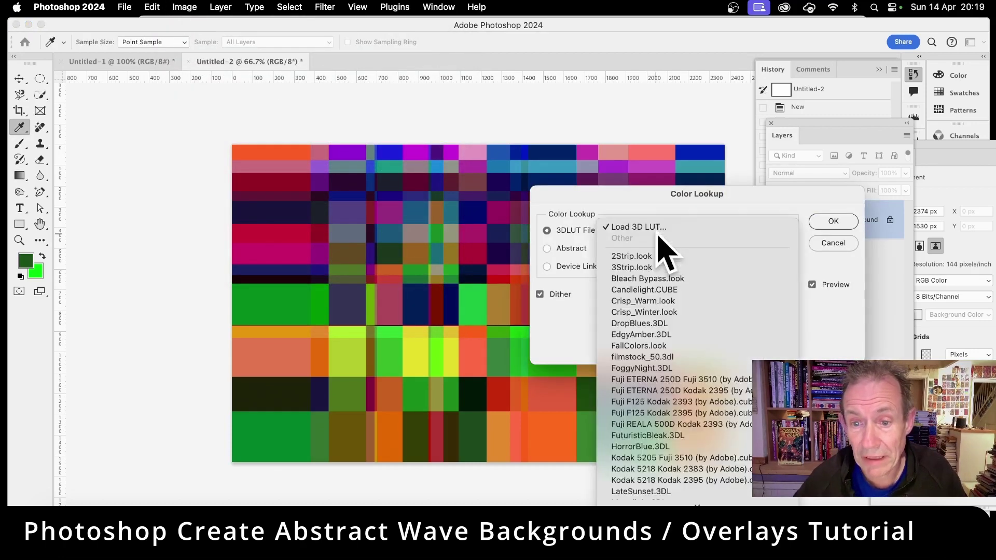
pyautogui.click(655, 279)
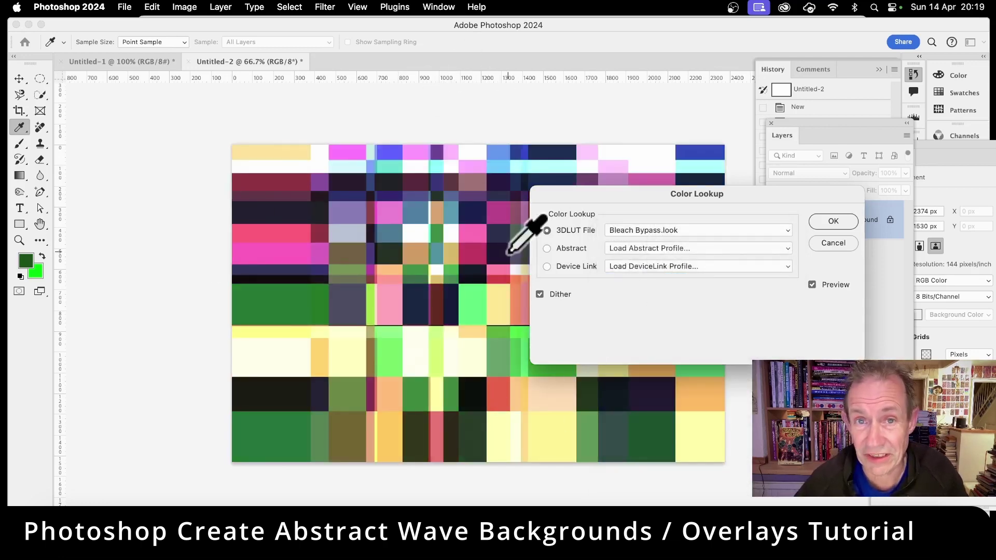
pyautogui.click(672, 231)
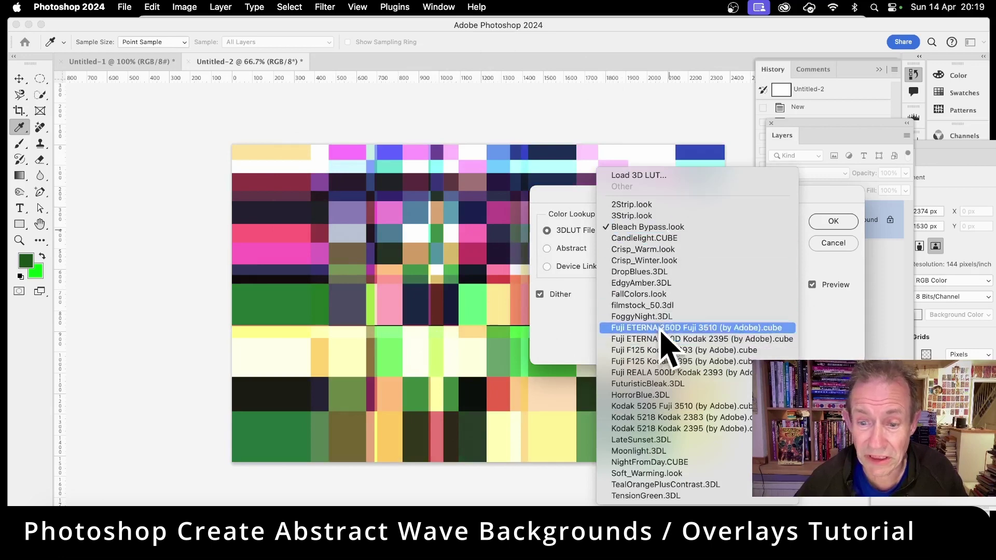
pyautogui.click(654, 305)
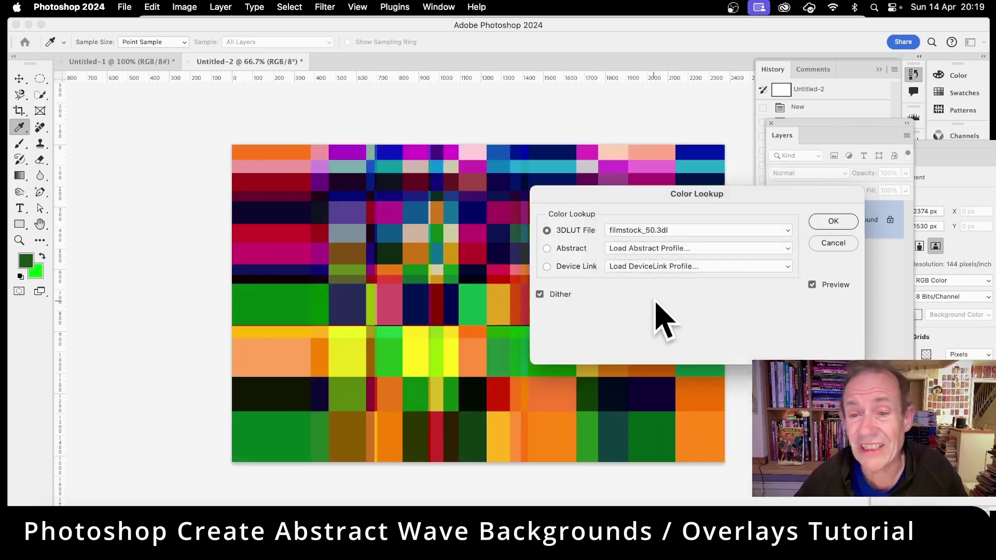
pyautogui.click(668, 230)
pyautogui.click(643, 318)
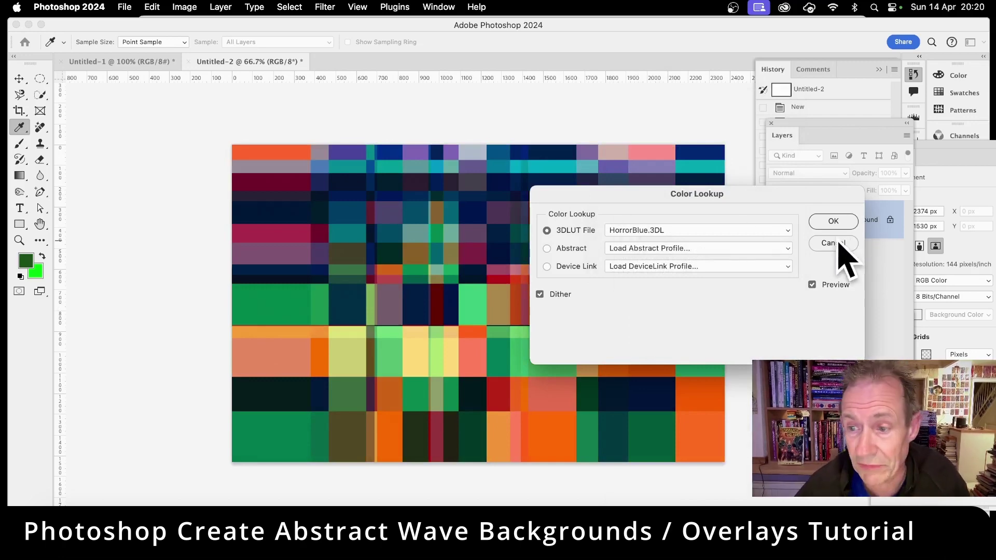
pyautogui.click(833, 221)
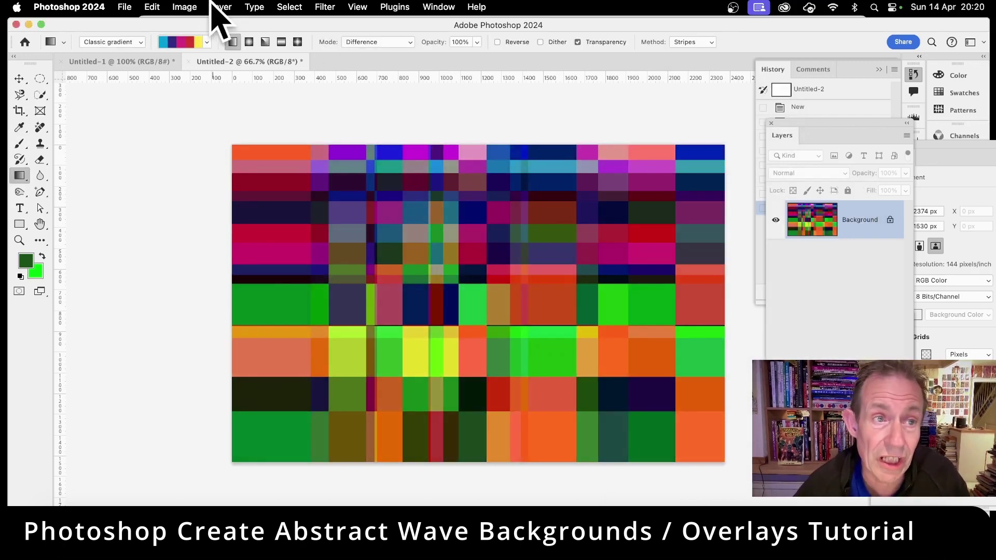
pyautogui.click(186, 7)
pyautogui.moveTo(203, 43)
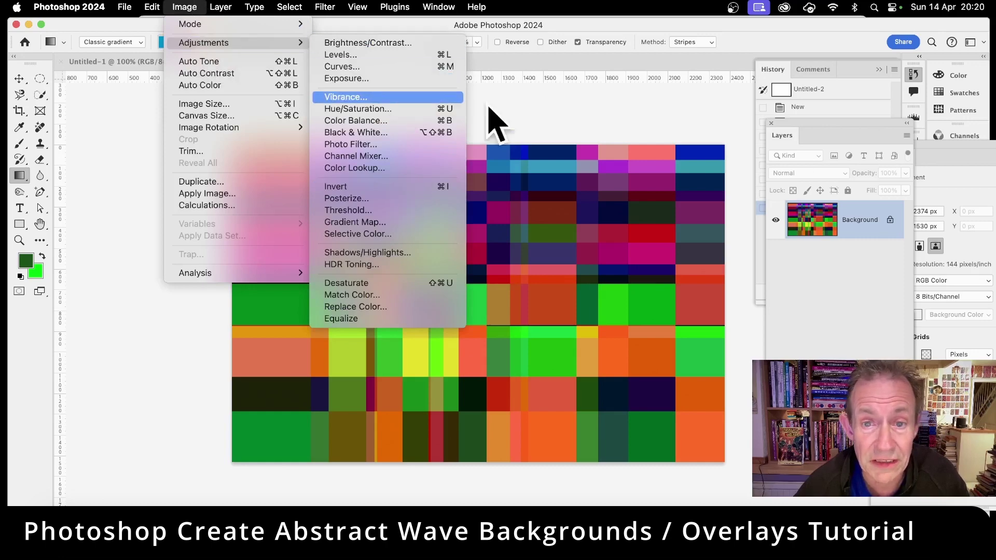
pyautogui.click(617, 110)
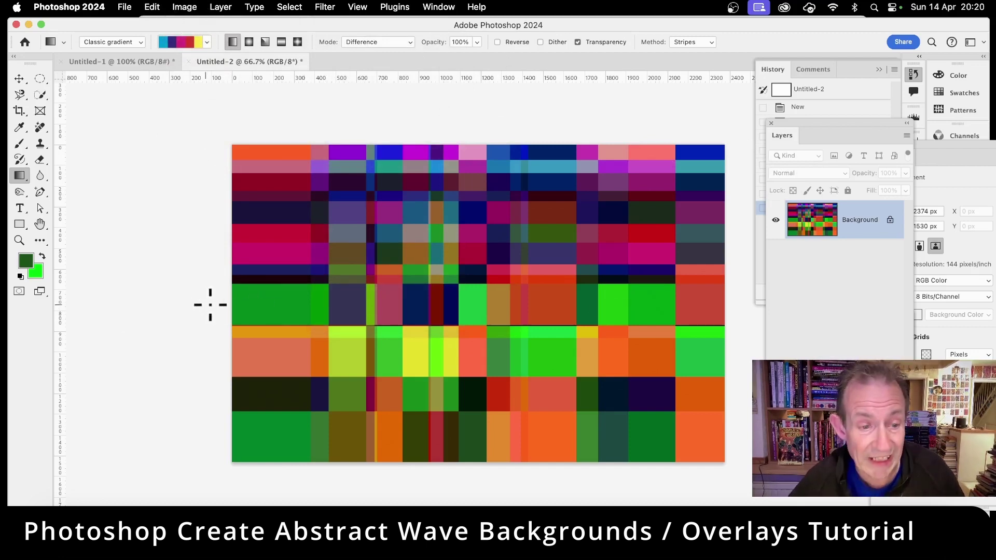
# Step: Draw further horizontal and vertical gradients over the grid and define the denser artwork as another pattern with the default name
pyautogui.moveTo(262, 318); pyautogui.dragTo(561, 302)
pyautogui.moveTo(285, 174); pyautogui.dragTo(348, 251)
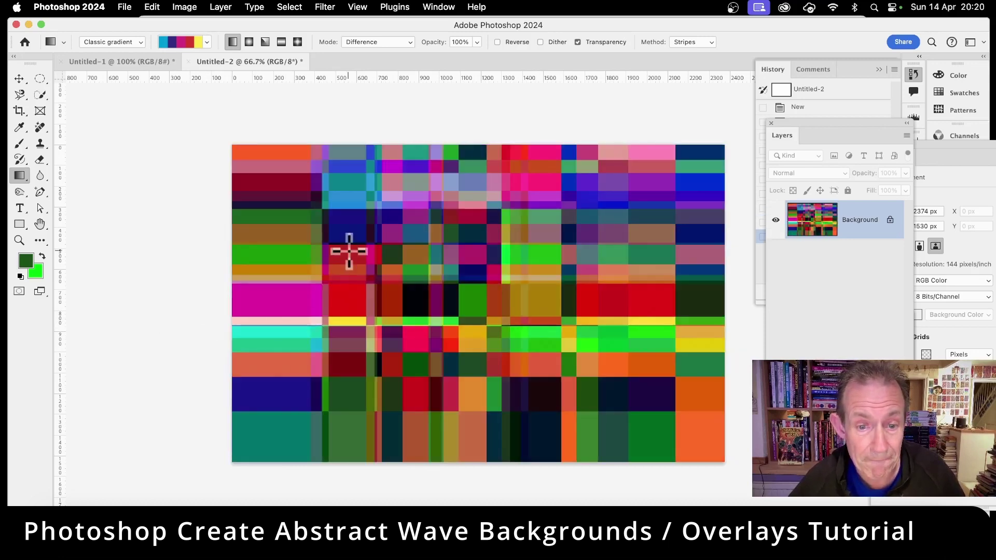
pyautogui.click(154, 6)
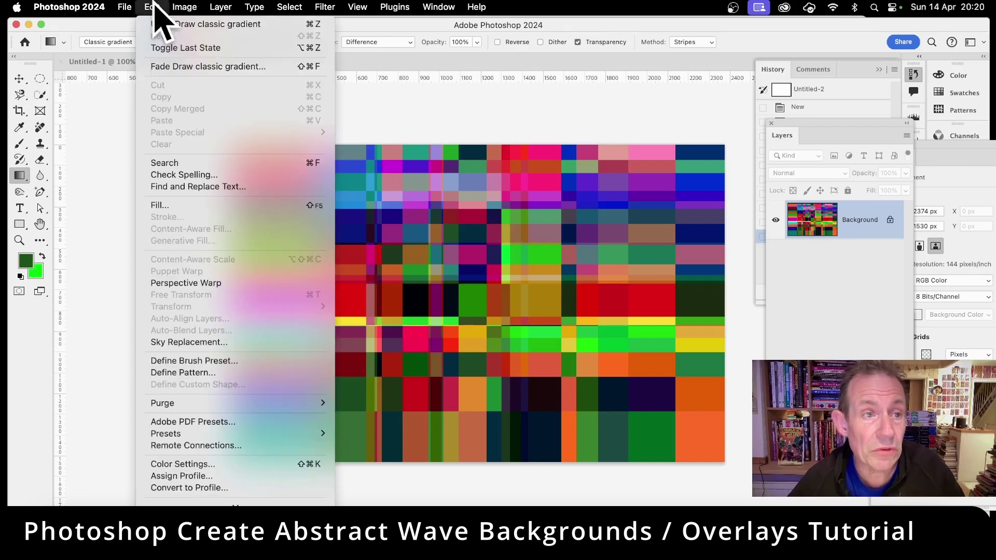
pyautogui.click(194, 373)
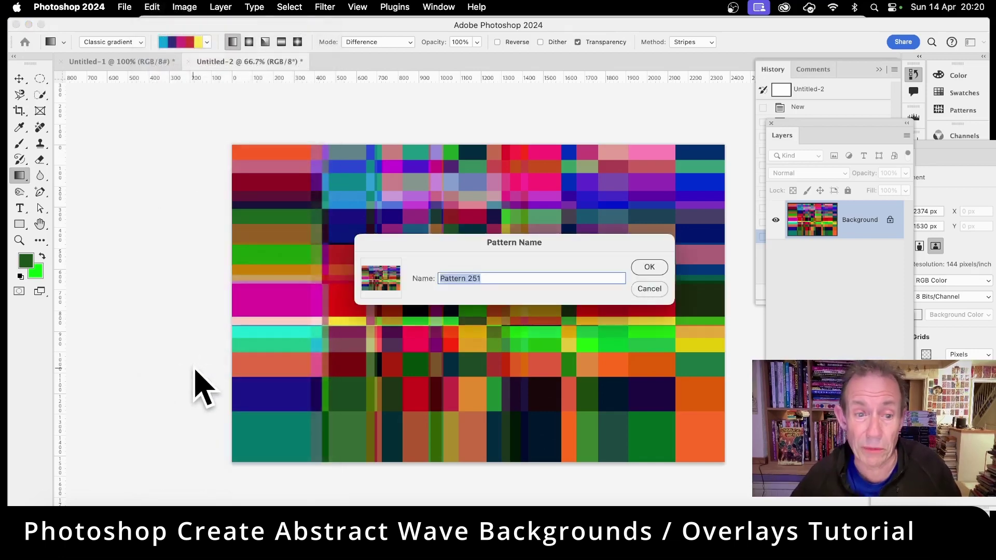
pyautogui.click(660, 267)
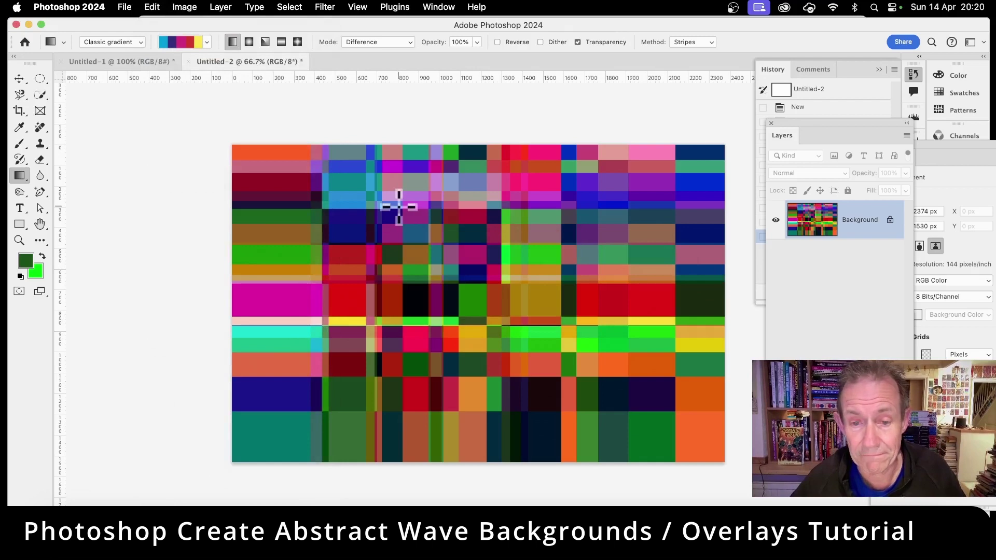
# Step: Add a pattern fill layer above the Background using the most recently defined coloured grid pattern
pyautogui.click(227, 6)
pyautogui.moveTo(253, 164)
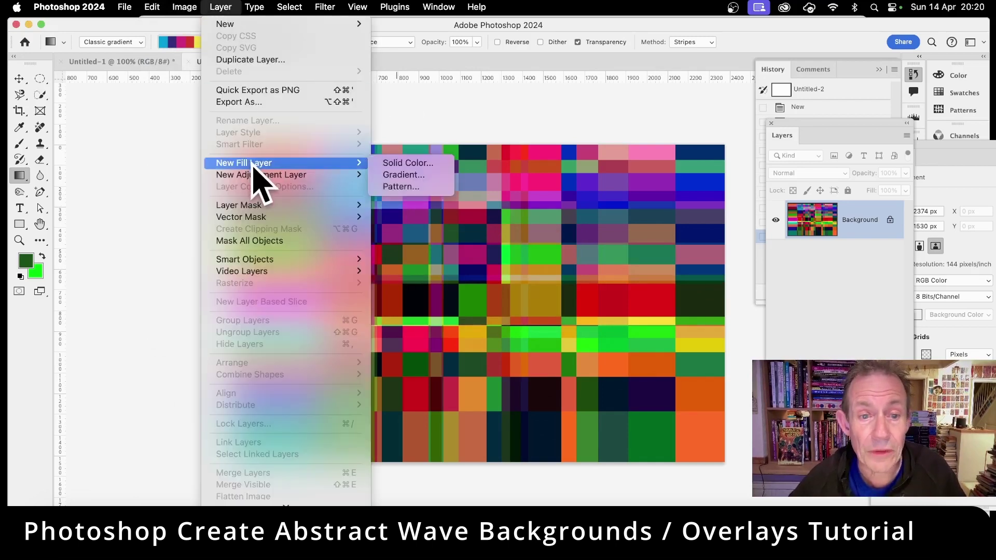
pyautogui.click(433, 191)
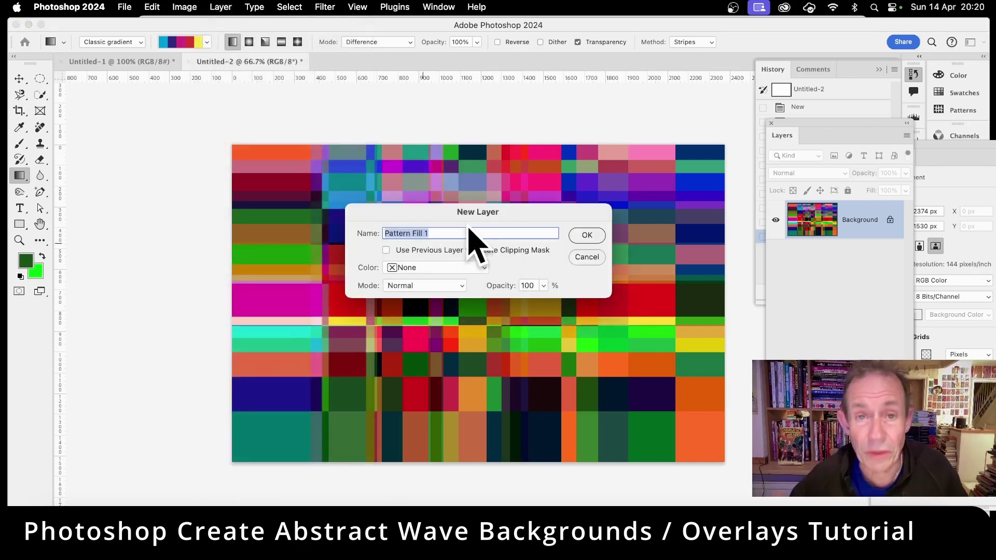
pyautogui.click(599, 235)
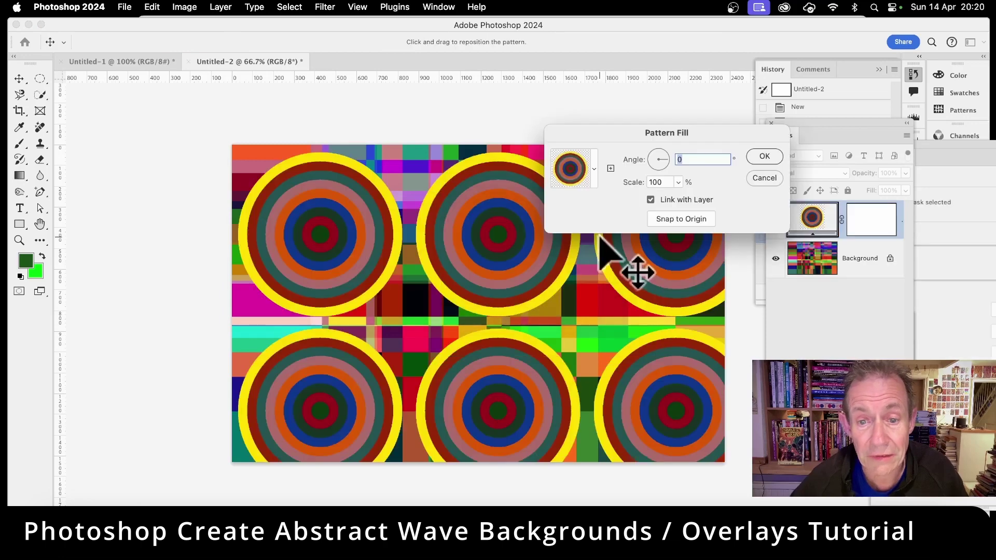
pyautogui.click(594, 173)
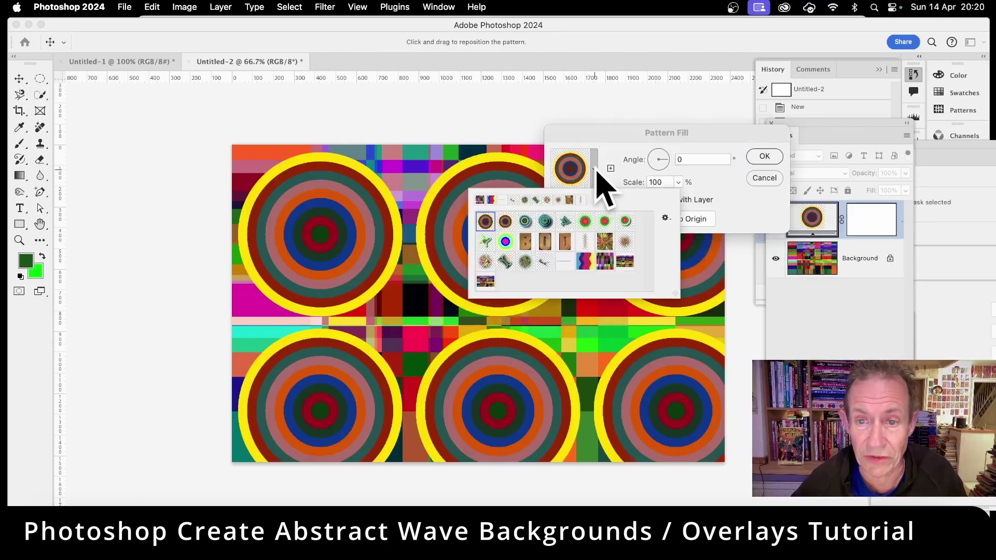
pyautogui.click(487, 281)
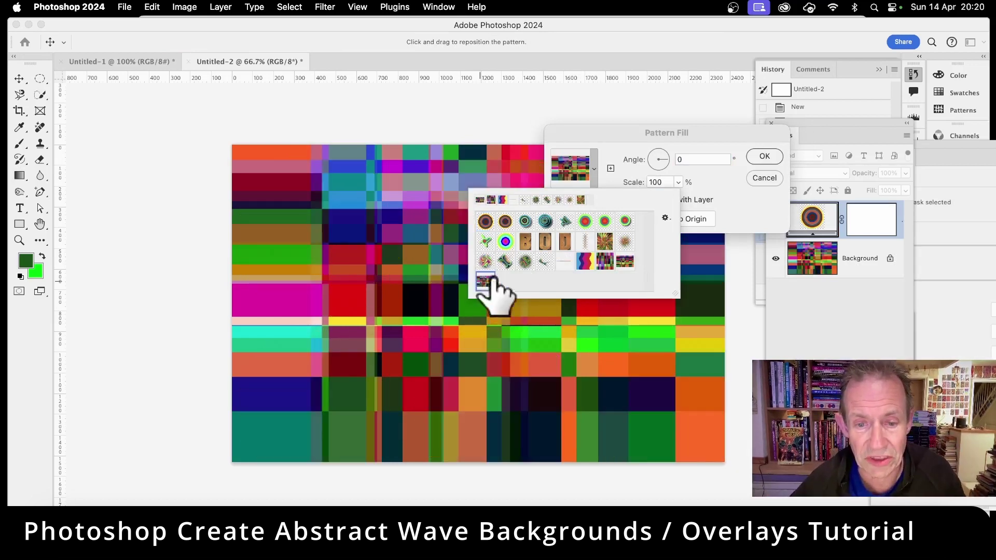
pyautogui.click(629, 148)
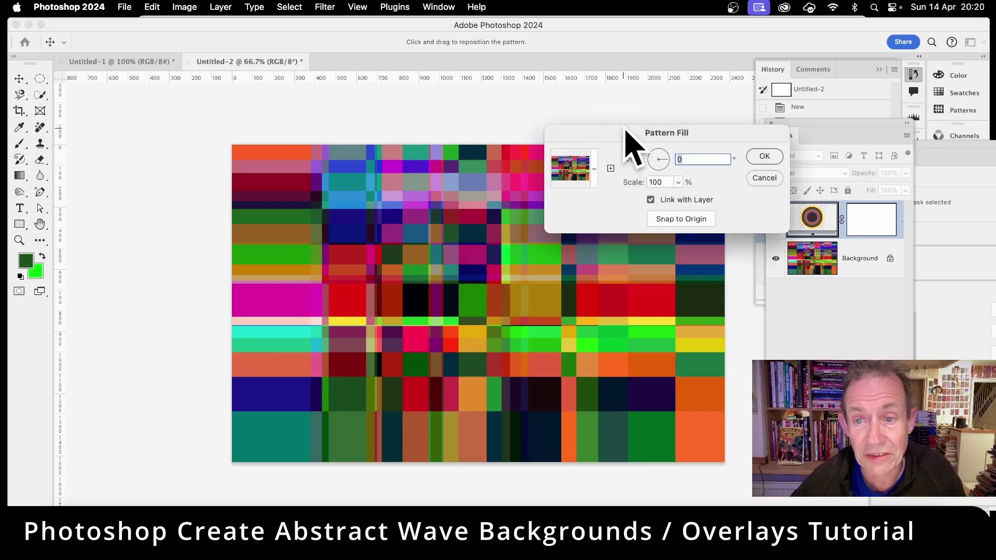
# Step: Set the pattern fill's scale to 50% and its angle to -45°, and apply it
pyautogui.click(665, 182)
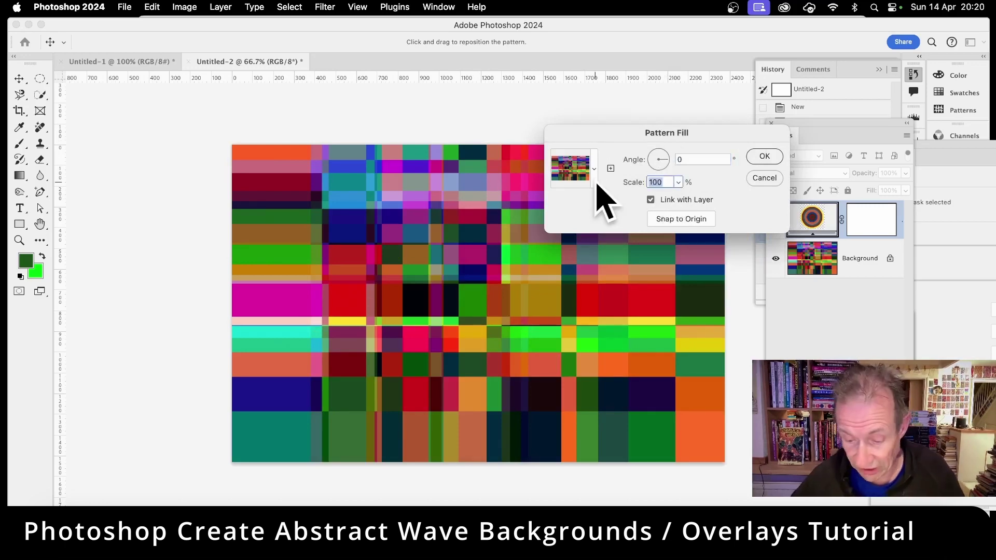
pyautogui.write('50')
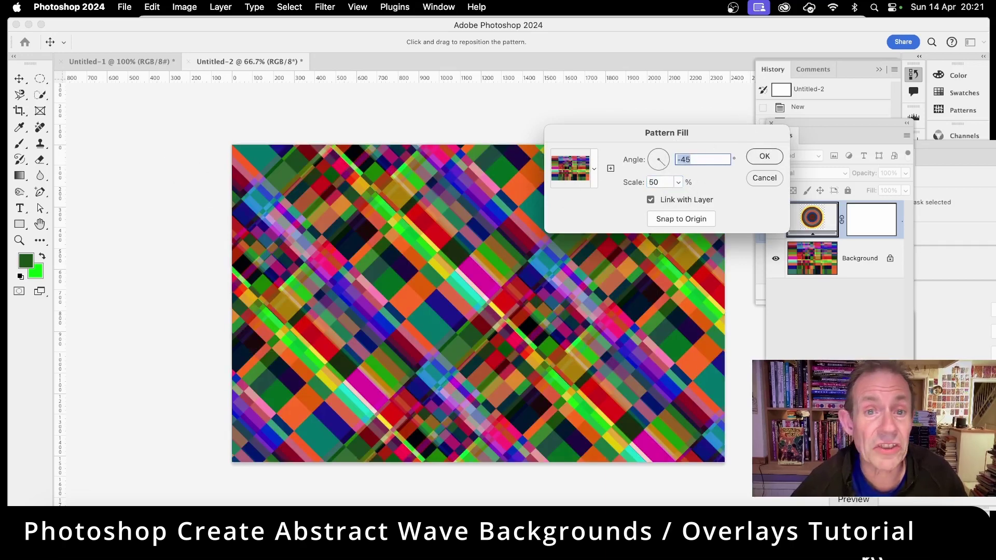
pyautogui.click(765, 157)
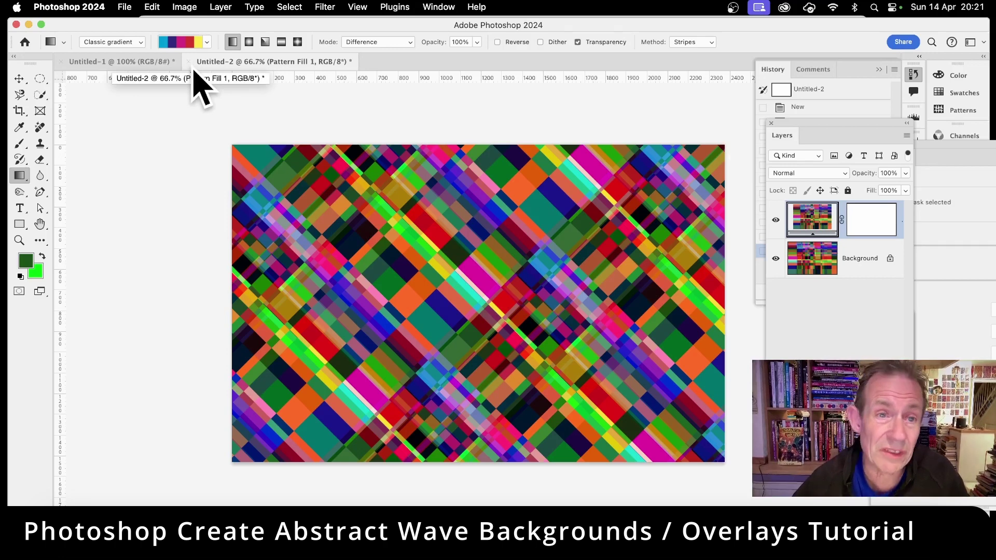
pyautogui.click(326, 6)
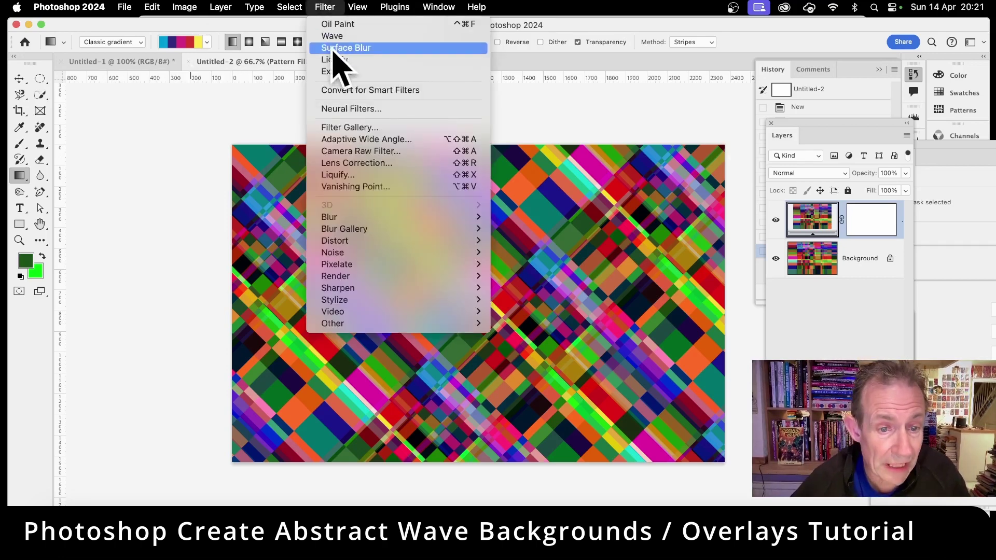
pyautogui.moveTo(358, 240)
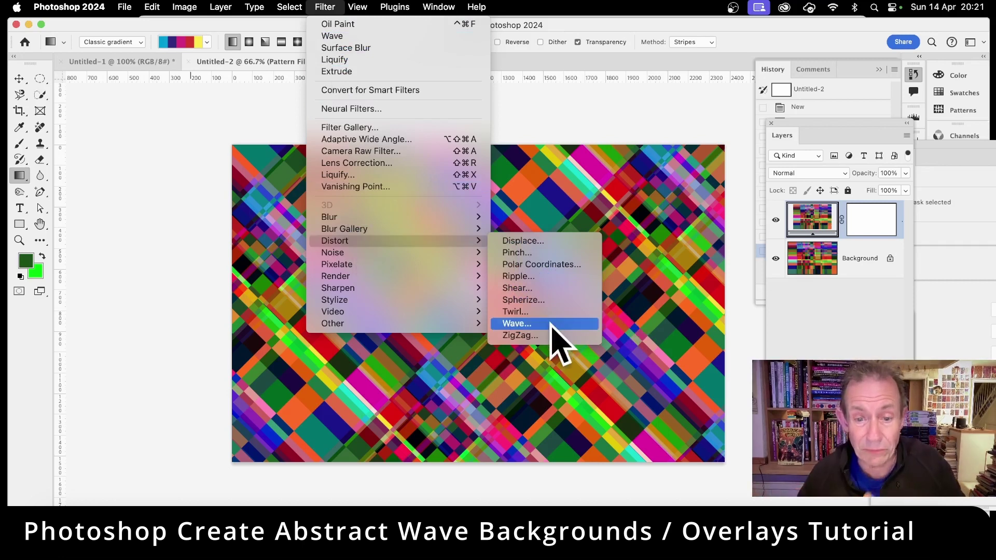
pyautogui.click(519, 324)
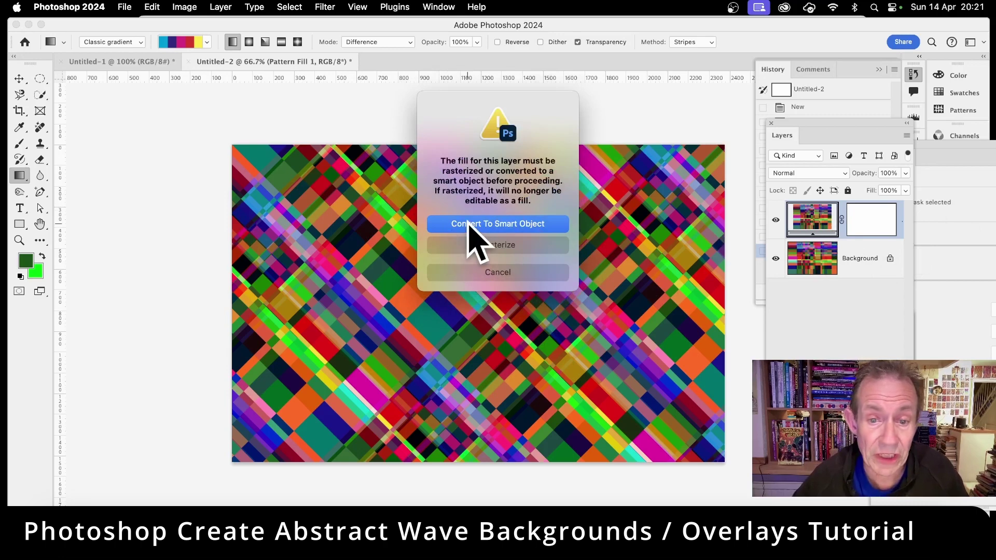
pyautogui.click(509, 274)
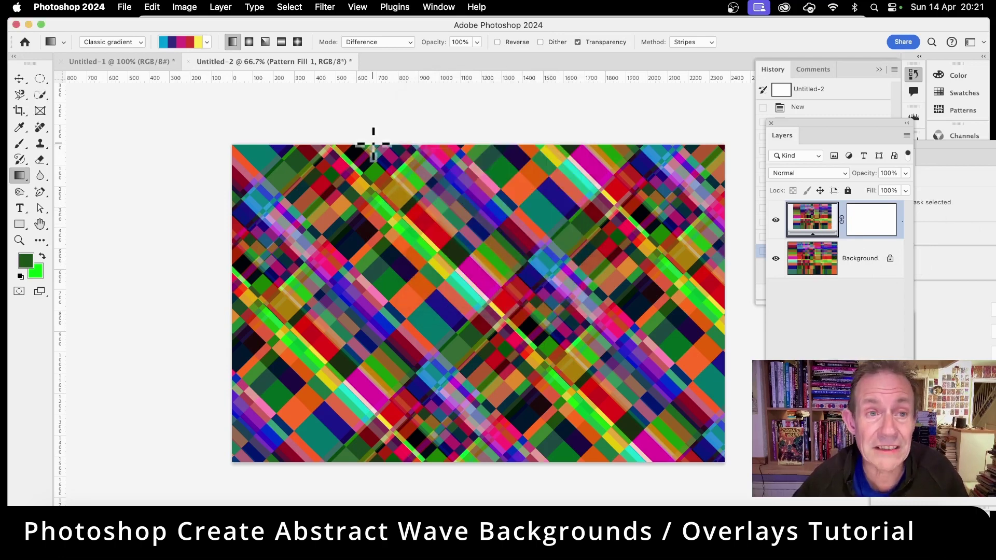
# Step: Flatten the pattern fill layer and the Background into a single layer
pyautogui.click(222, 6)
pyautogui.scroll(-1, 238, 123)
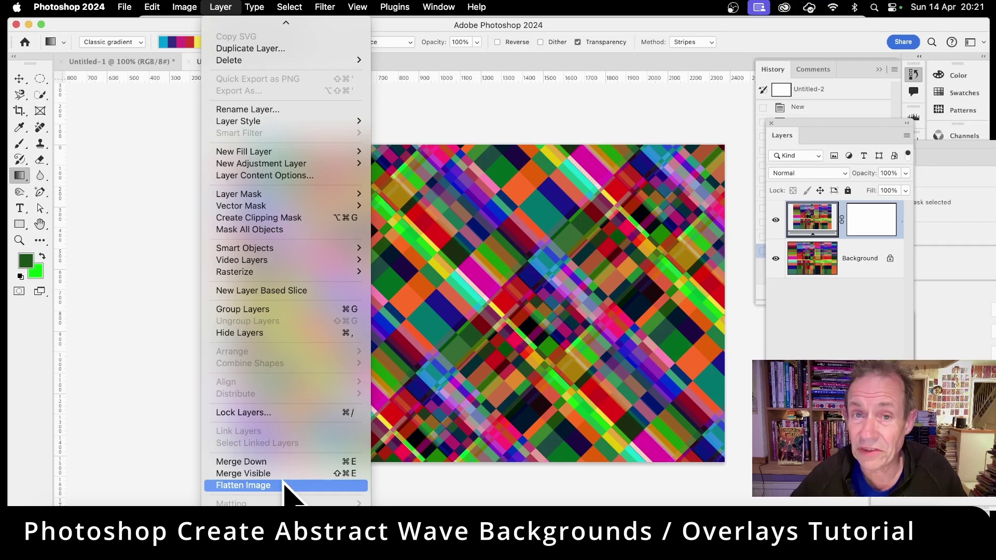
pyautogui.click(284, 485)
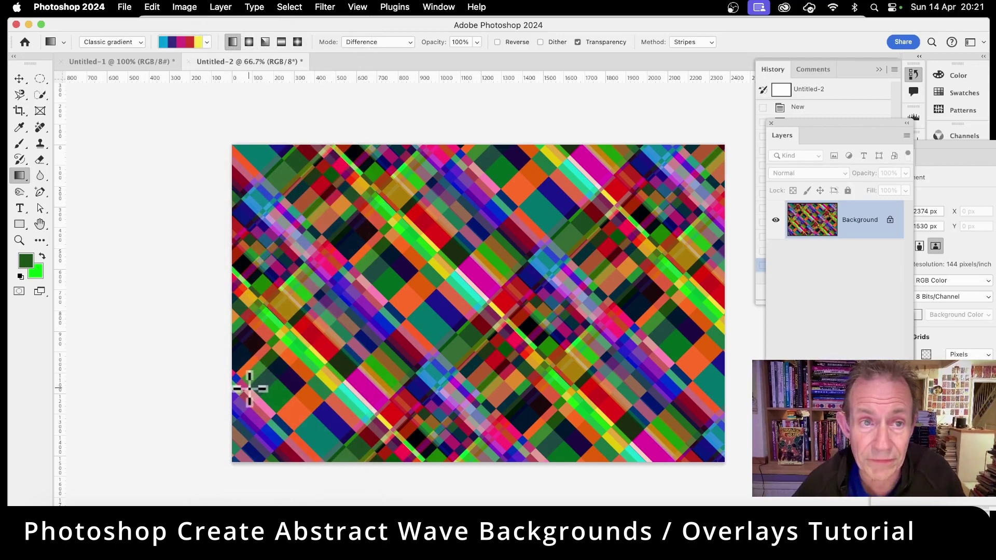
# Step: Start a Wave distortion on the flattened artwork with 1 generator and a maximum wavelength of 999
pyautogui.click(325, 7)
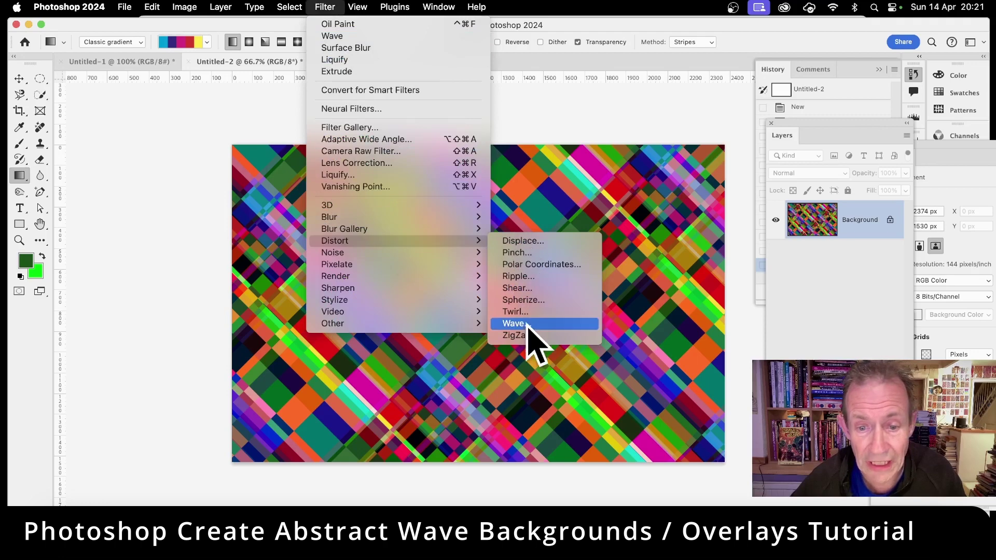
pyautogui.click(531, 326)
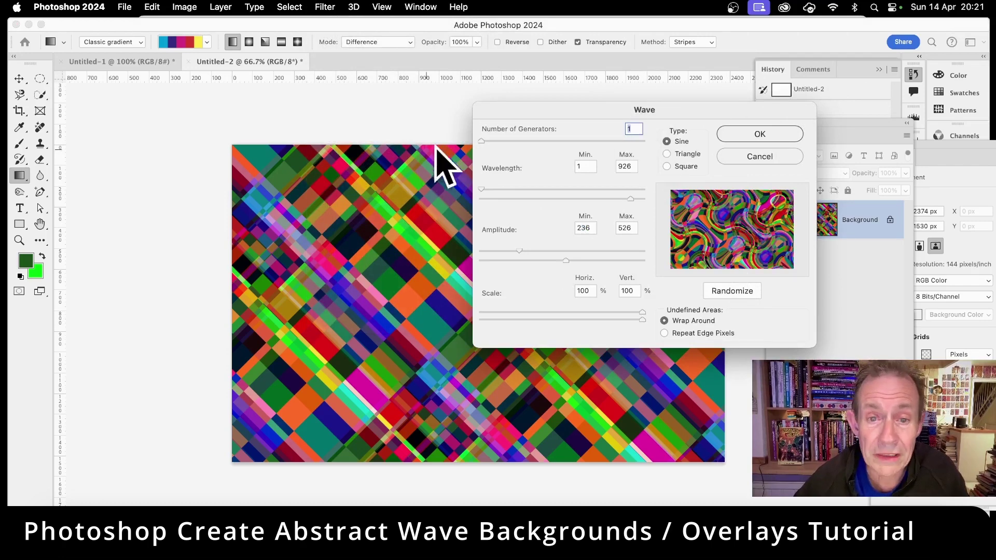
pyautogui.click(493, 142)
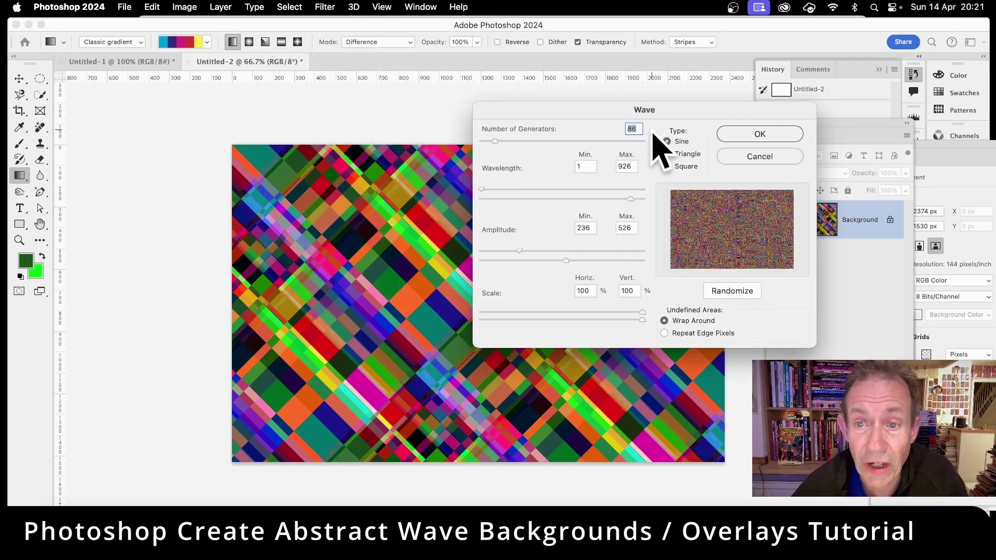
pyautogui.moveTo(496, 143); pyautogui.dragTo(469, 141)
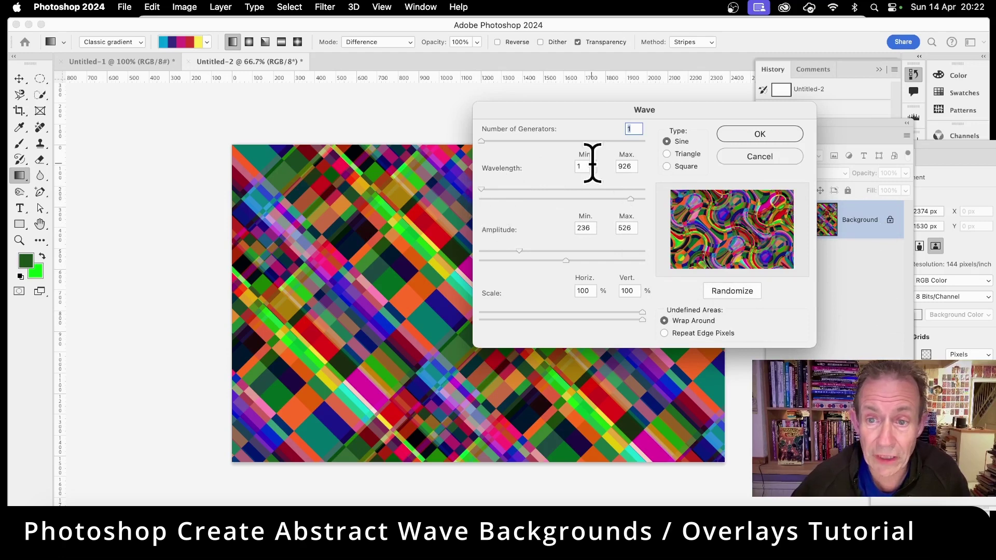
pyautogui.moveTo(630, 199)
pyautogui.mouseDown()
pyautogui.moveTo(520, 200)
pyautogui.moveTo(642, 199)
pyautogui.mouseUp()
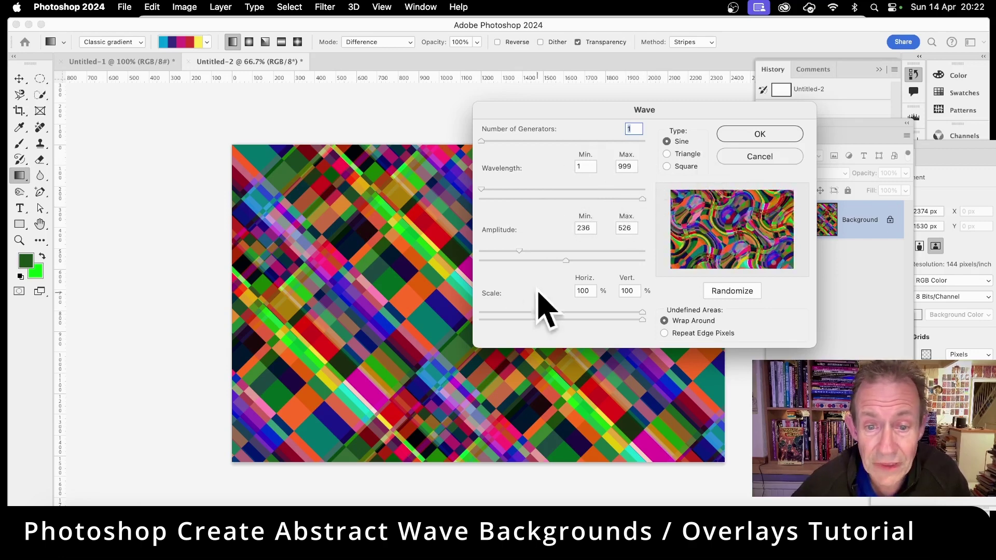
# Step: Set the Wave amplitude to a minimum of 371 and a maximum of 414, and apply the filter
pyautogui.moveTo(518, 252); pyautogui.dragTo(550, 253)
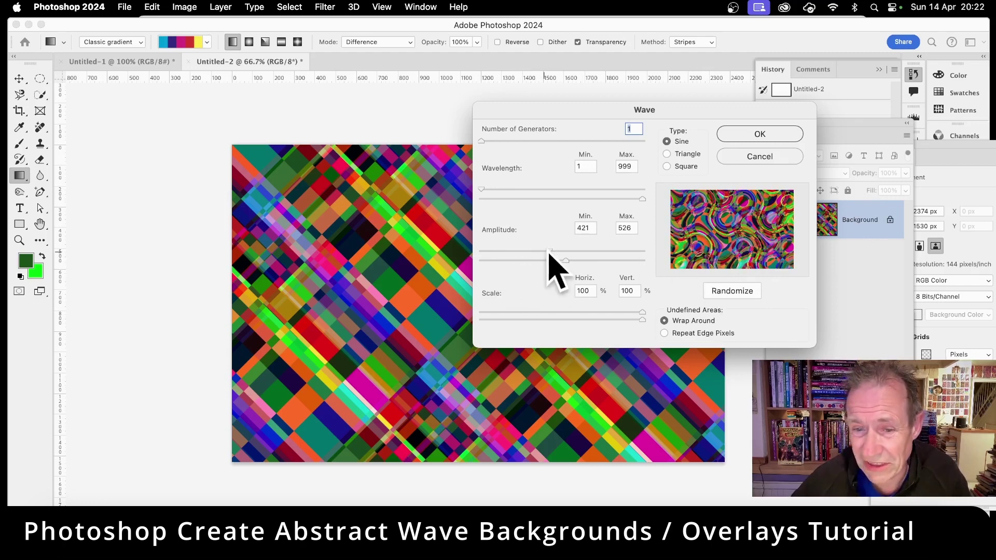
pyautogui.moveTo(552, 253); pyautogui.dragTo(545, 253)
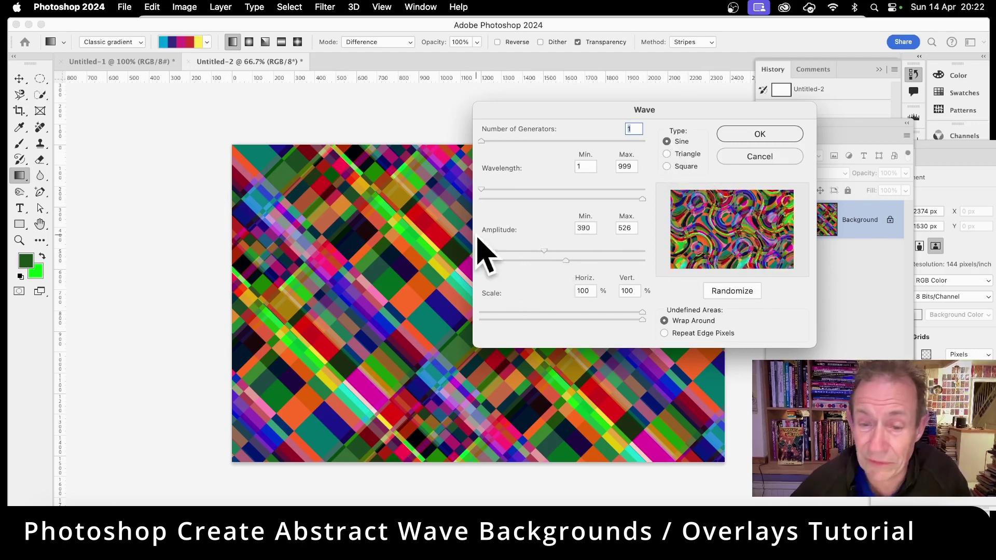
pyautogui.moveTo(542, 253)
pyautogui.mouseDown()
pyautogui.moveTo(501, 253)
pyautogui.moveTo(602, 265)
pyautogui.moveTo(552, 264)
pyautogui.mouseUp()
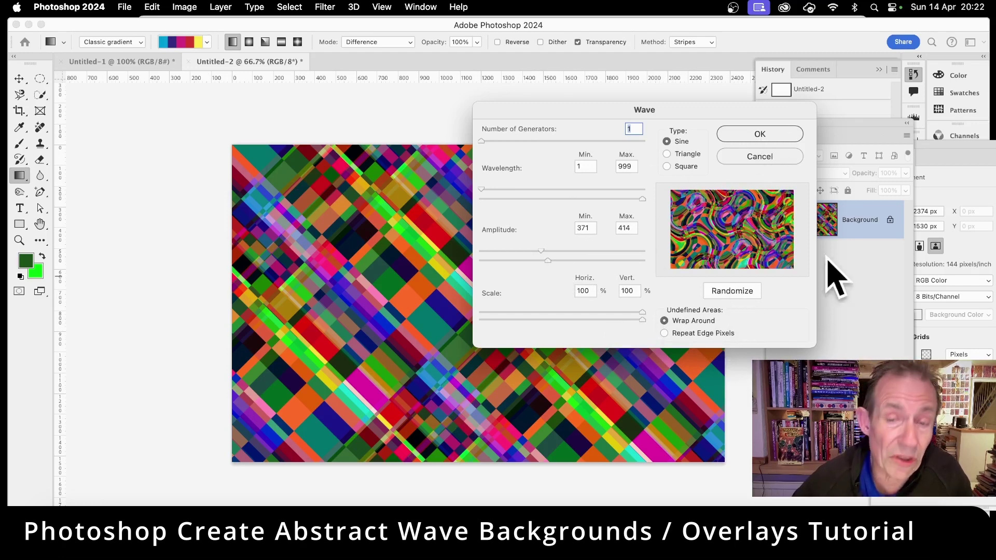
pyautogui.click(754, 135)
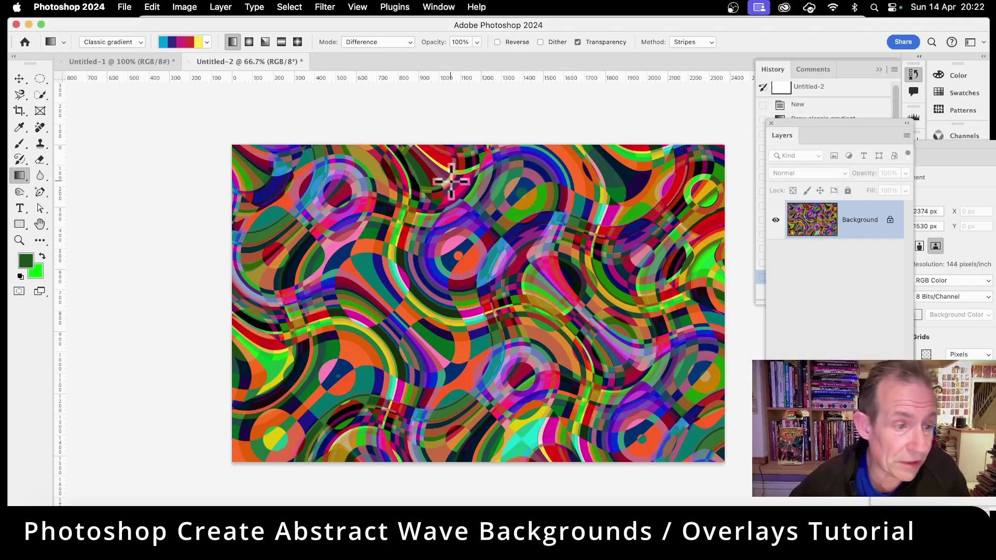
# Step: Brighten the wave artwork with a Levels adjustment, setting the midtone input to 1.09 and lowering the white input level
pyautogui.click(20, 240)
pyautogui.moveTo(529, 262); pyautogui.dragTo(520, 303)
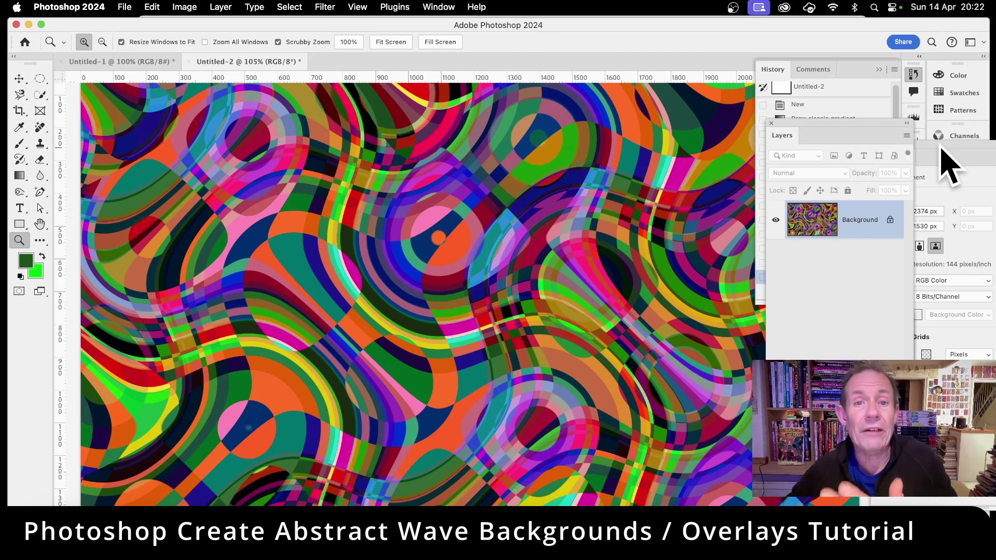
pyautogui.click(140, 64)
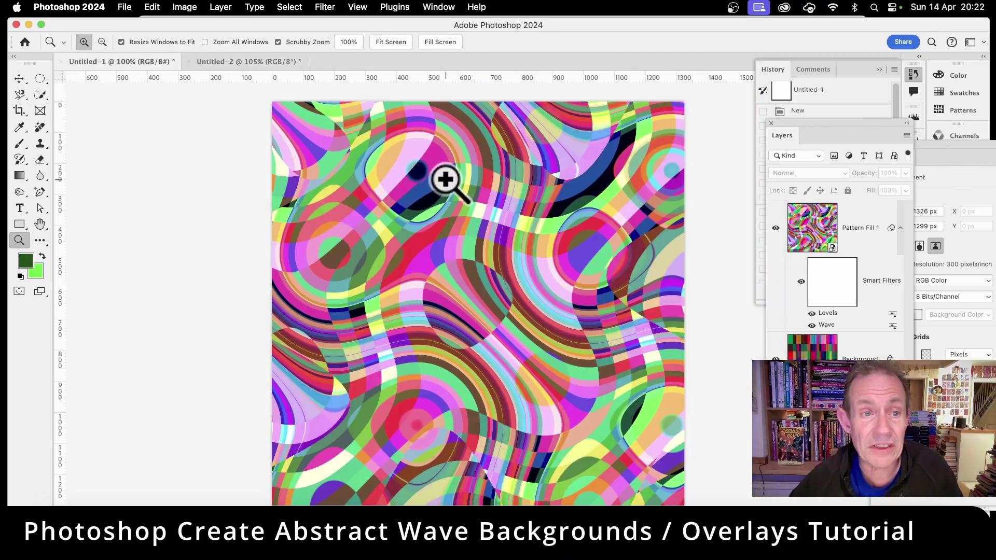
pyautogui.click(265, 63)
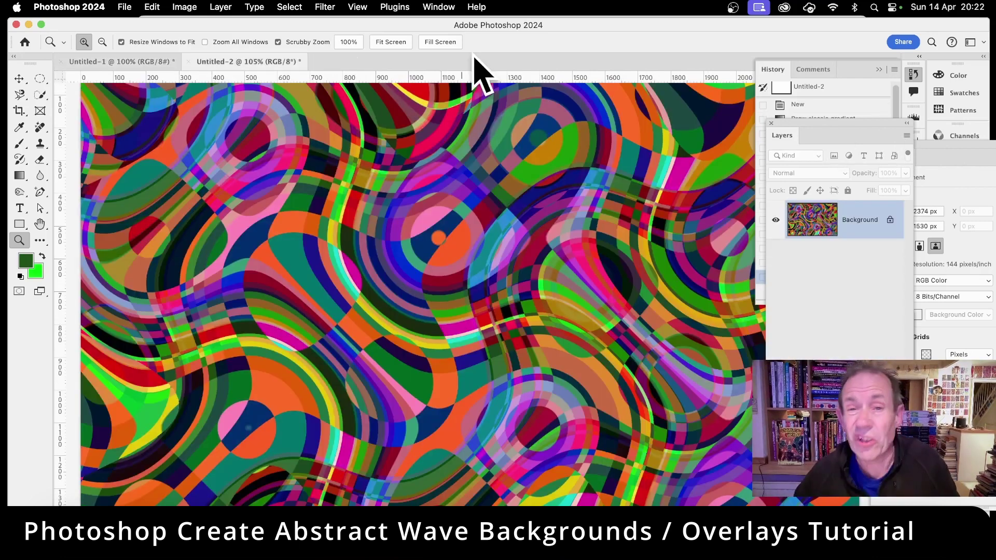
pyautogui.click(184, 7)
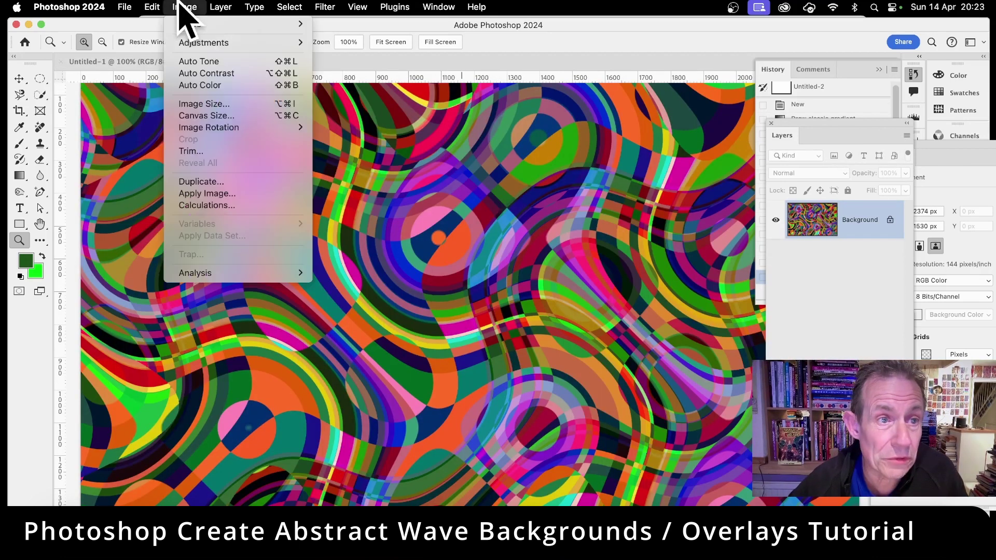
pyautogui.moveTo(192, 42)
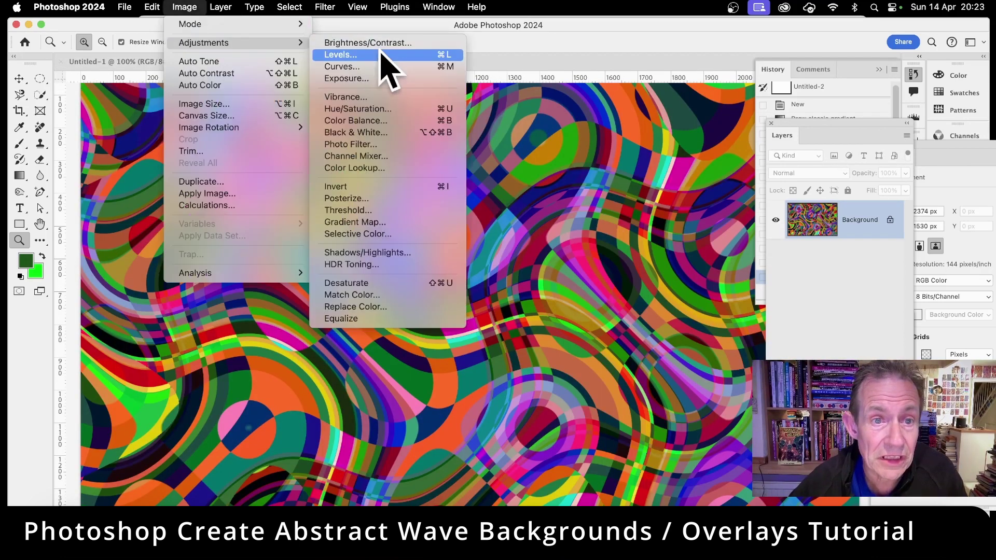
pyautogui.click(381, 54)
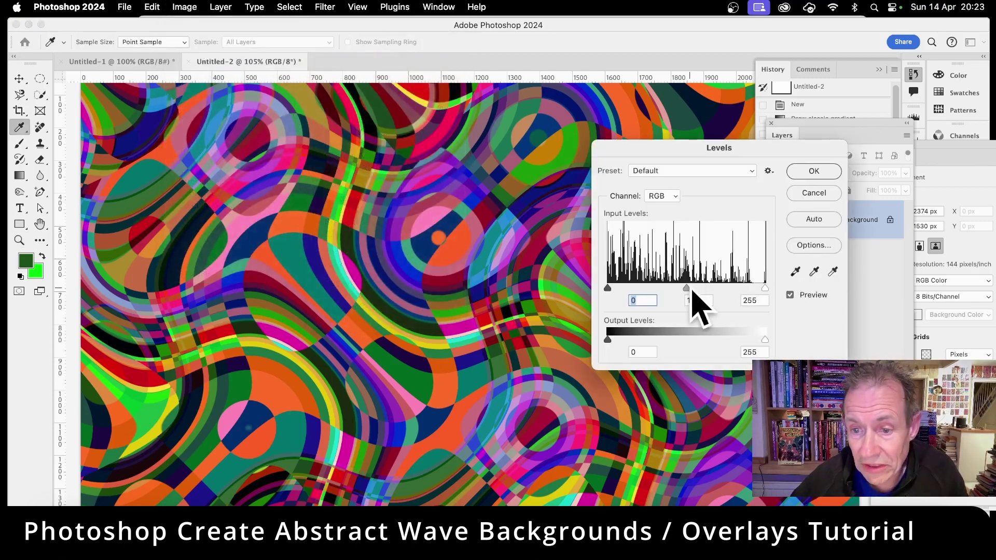
pyautogui.moveTo(689, 288)
pyautogui.mouseDown()
pyautogui.moveTo(703, 286)
pyautogui.moveTo(681, 289)
pyautogui.mouseUp()
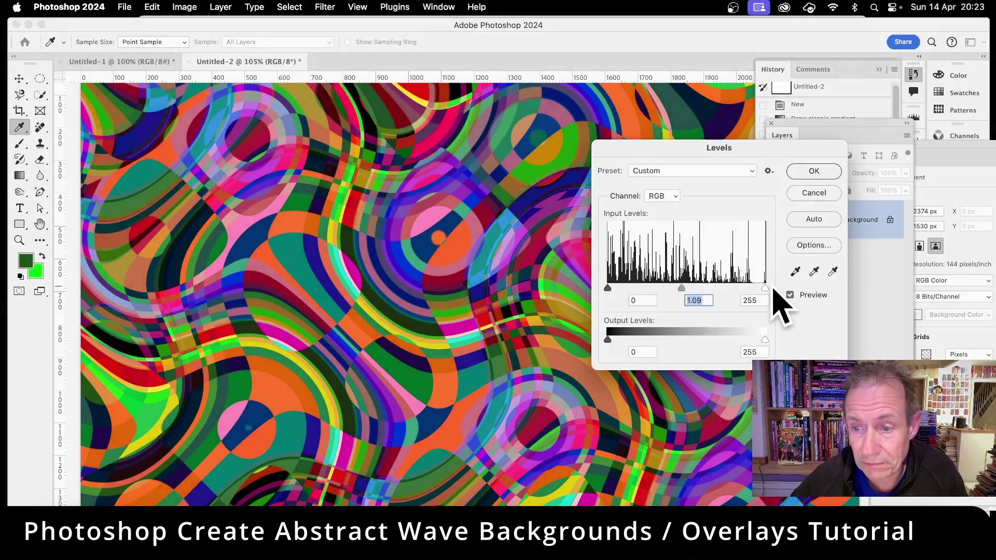
pyautogui.moveTo(764, 289); pyautogui.dragTo(733, 288)
pyautogui.click(812, 172)
pyautogui.press('z')
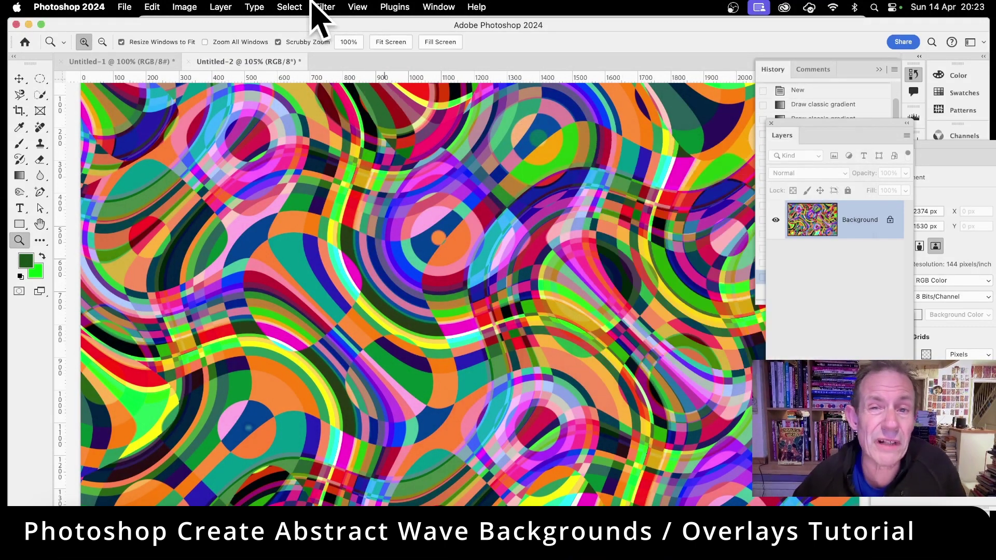
# Step: Start the Oil Paint filter on the flattened Background layer and position its dialog over the artwork
pyautogui.click(324, 9)
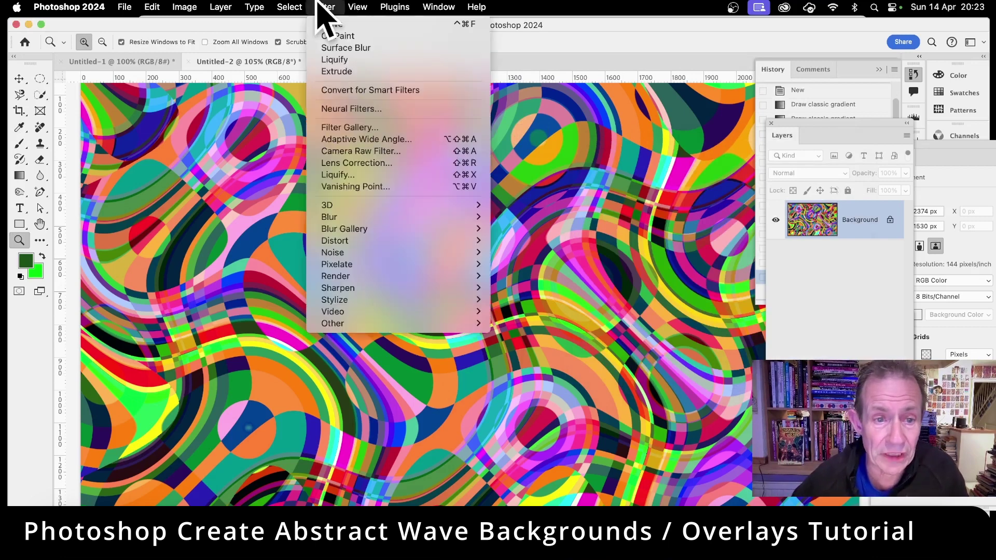
pyautogui.moveTo(369, 300)
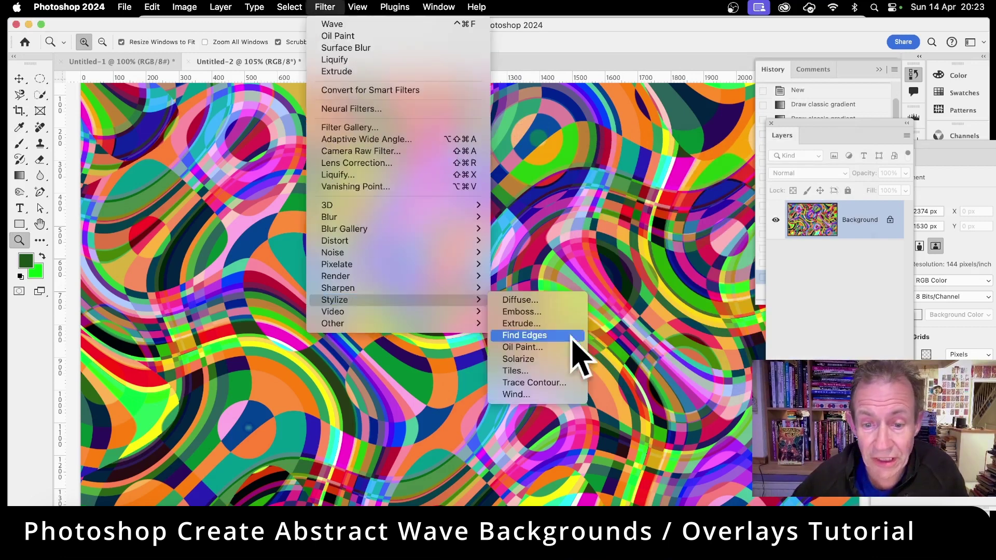
pyautogui.click(537, 346)
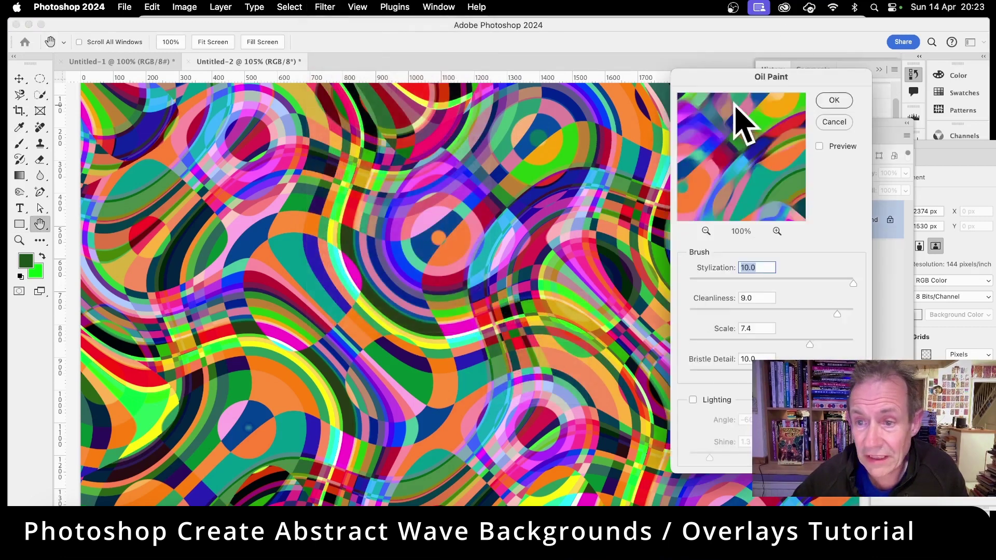
pyautogui.moveTo(756, 81); pyautogui.dragTo(456, 91)
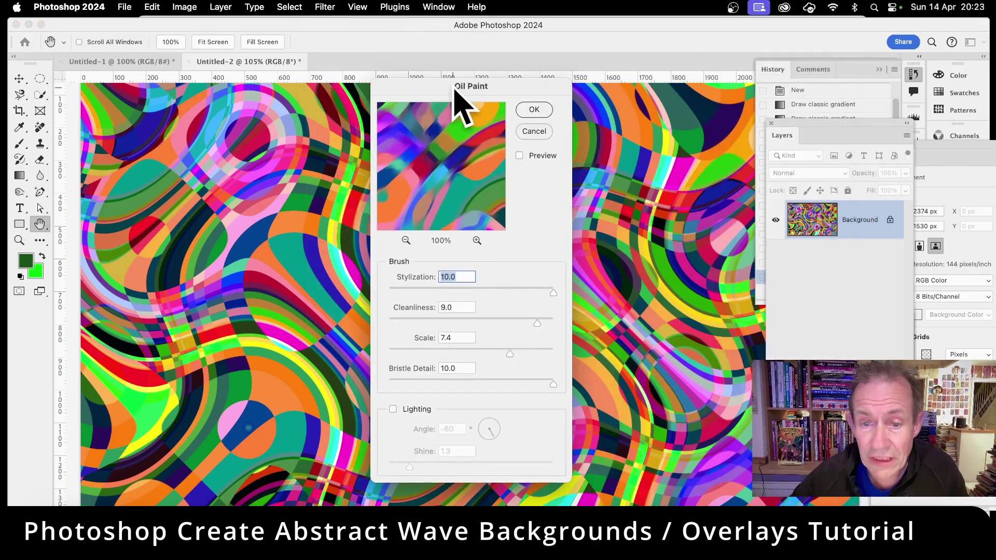
# Step: Try Oil Paint with Stylization 2.6 and Cleanliness 3.7, and with Stylization 9.9 and Cleanliness 10.0
pyautogui.click(430, 293)
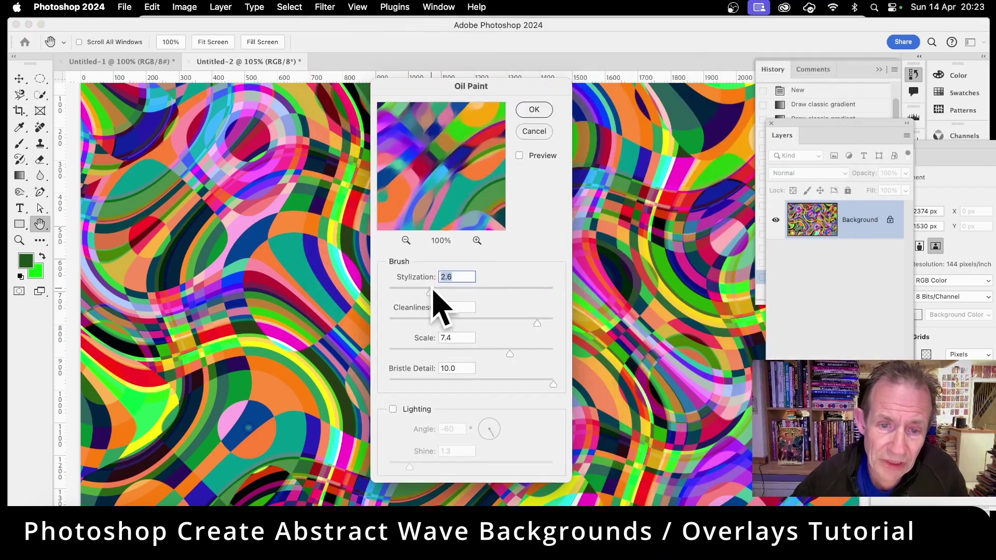
pyautogui.click(450, 323)
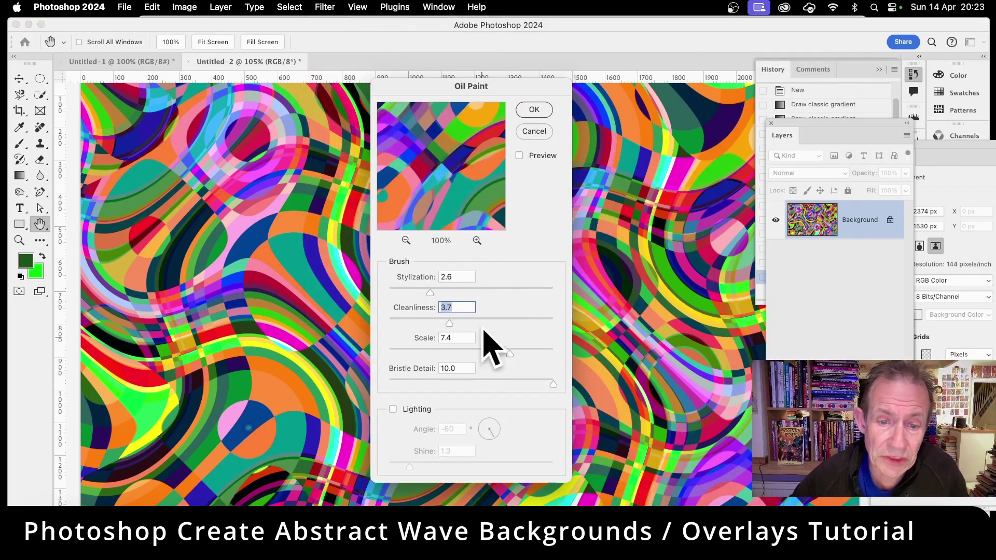
pyautogui.moveTo(543, 290); pyautogui.dragTo(551, 291)
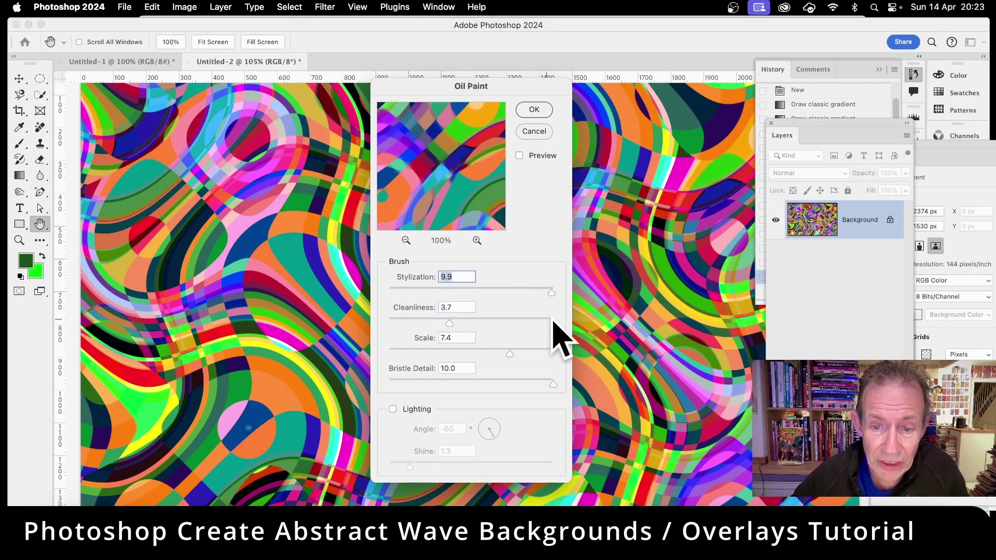
pyautogui.click(553, 320)
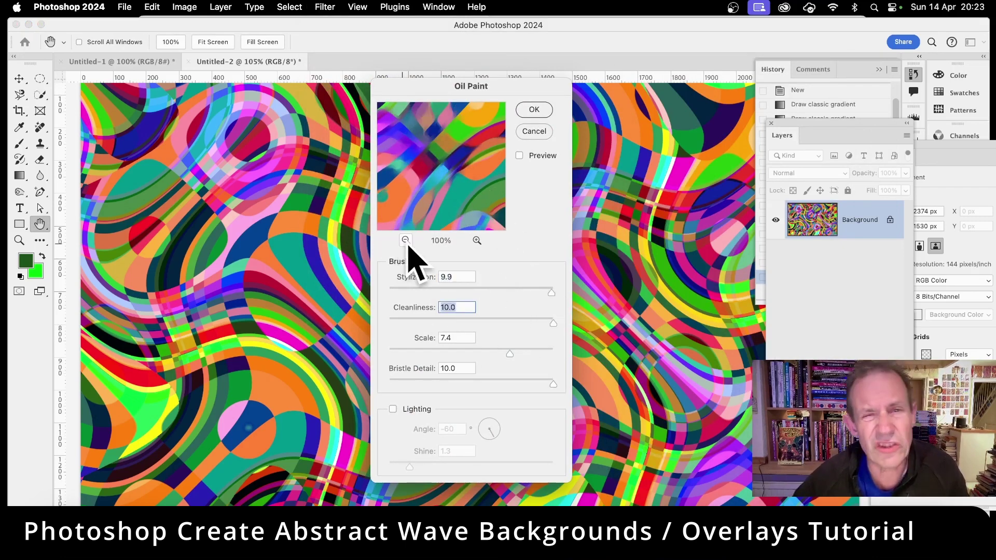
# Step: Set the Oil Paint Stylization to 2.2 and Cleanliness to 2.9, and apply the filter
pyautogui.click(423, 290)
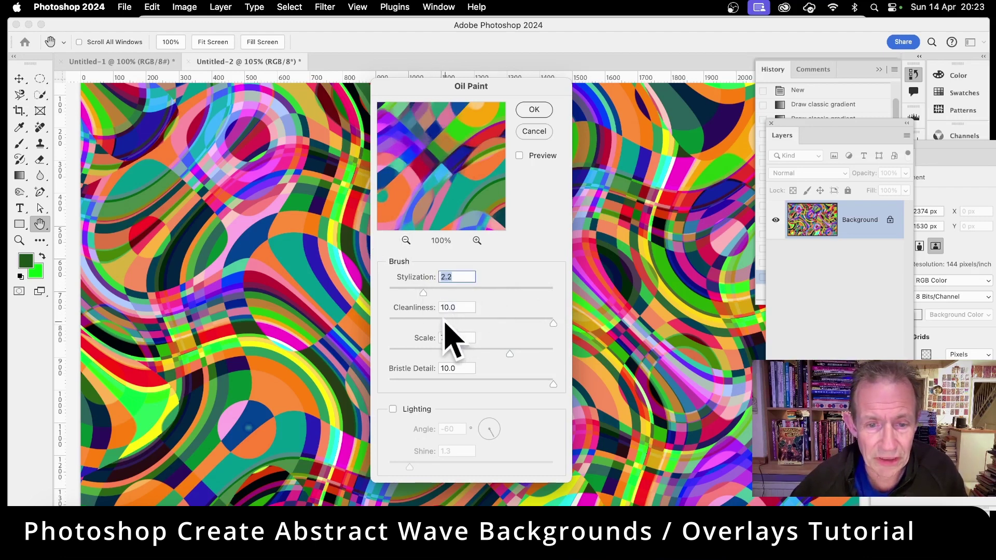
pyautogui.click(436, 320)
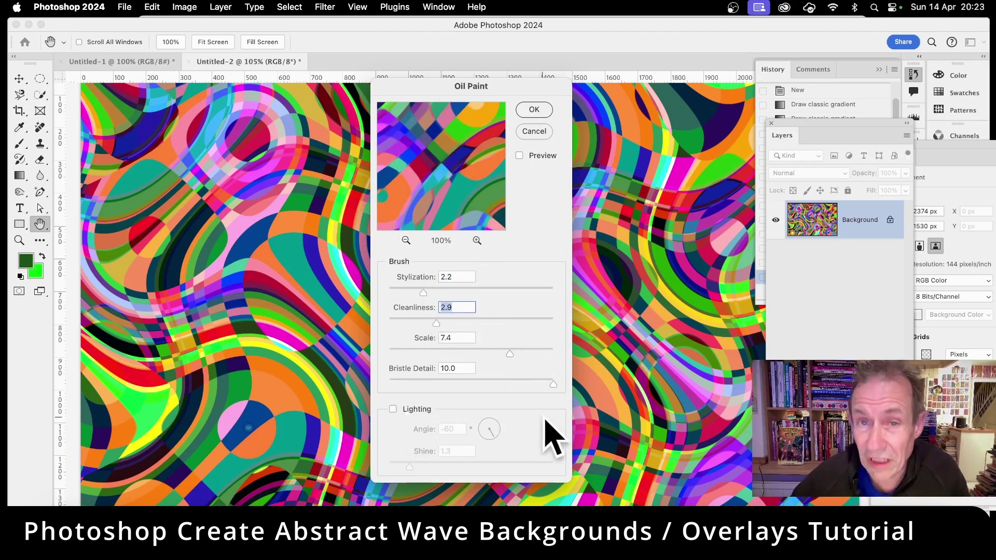
pyautogui.click(536, 110)
pyautogui.press('z')
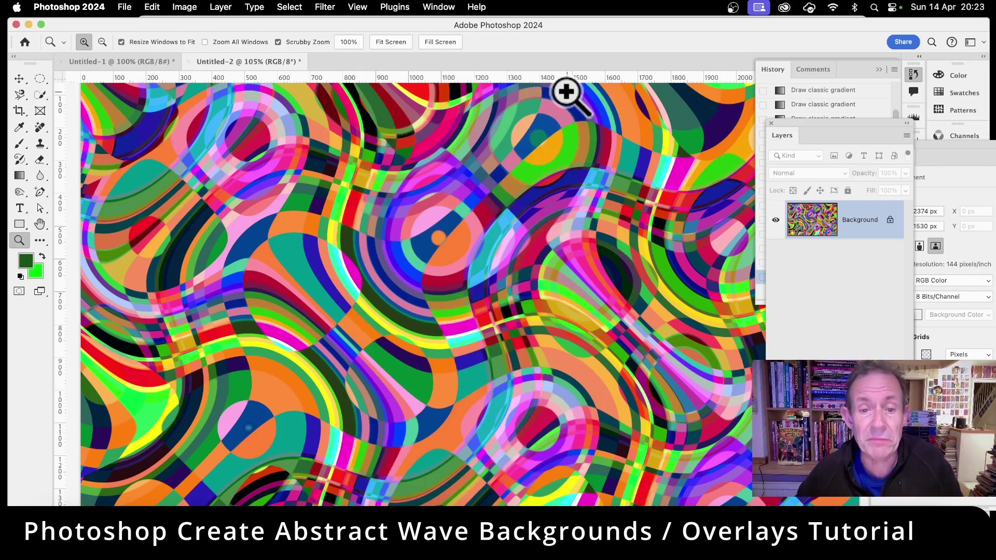
# Step: Reapply the Oil Paint filter to the artwork with the same settings, and repeat it once more
pyautogui.click(328, 7)
pyautogui.click(333, 22)
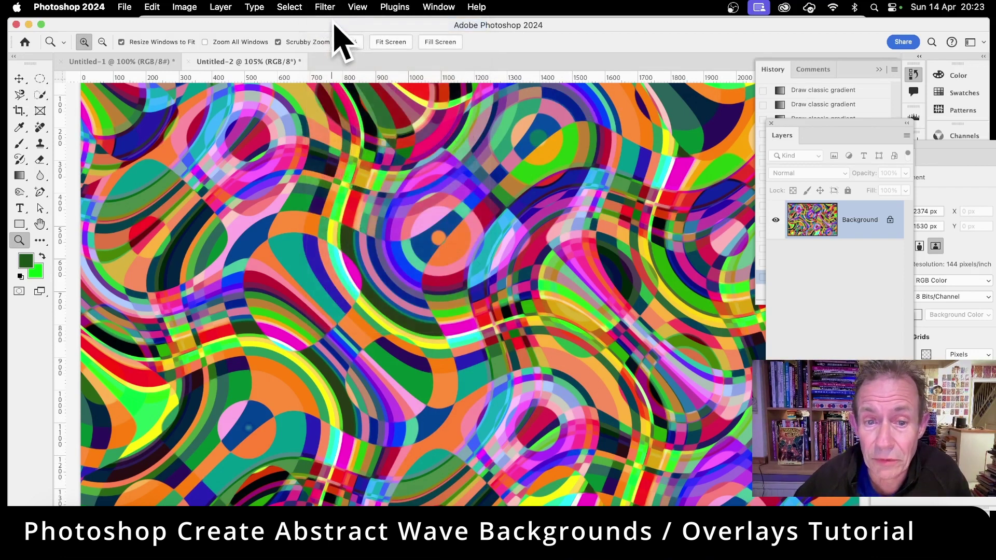
pyautogui.click(289, 7)
pyautogui.click(329, 22)
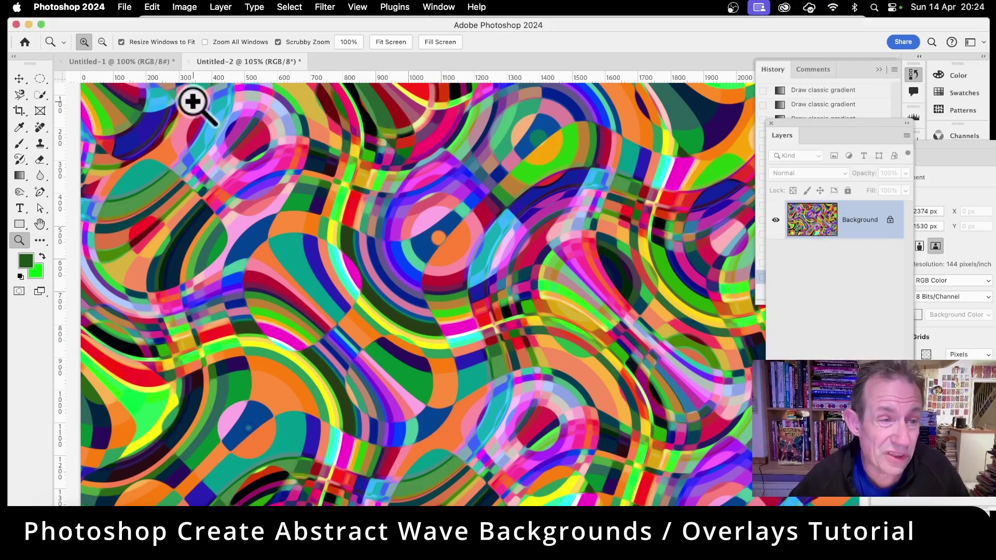
# Step: Compare the smart-filter wave design in Untitled-1 with the flattened artwork in Untitled-2
pyautogui.click(222, 7)
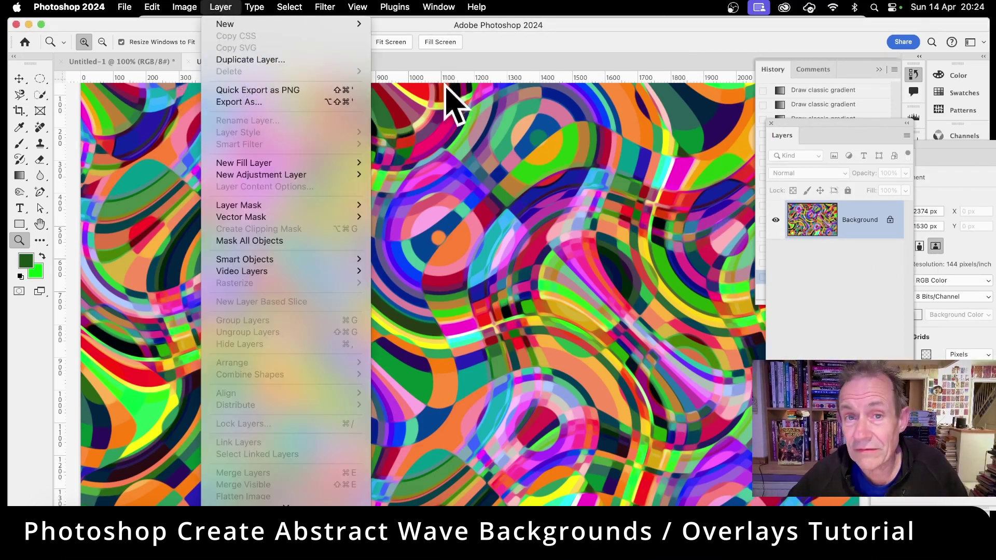
pyautogui.click(688, 175)
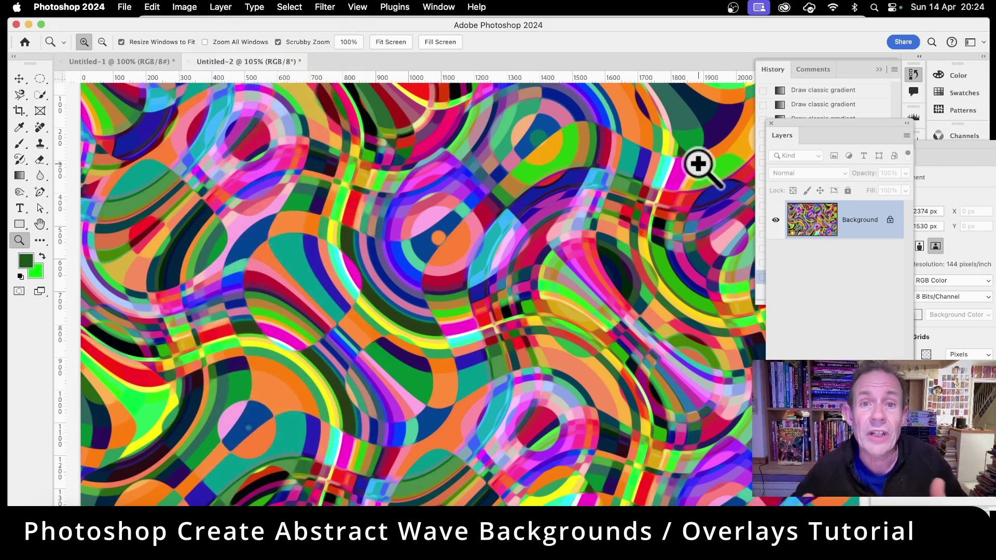
pyautogui.click(137, 63)
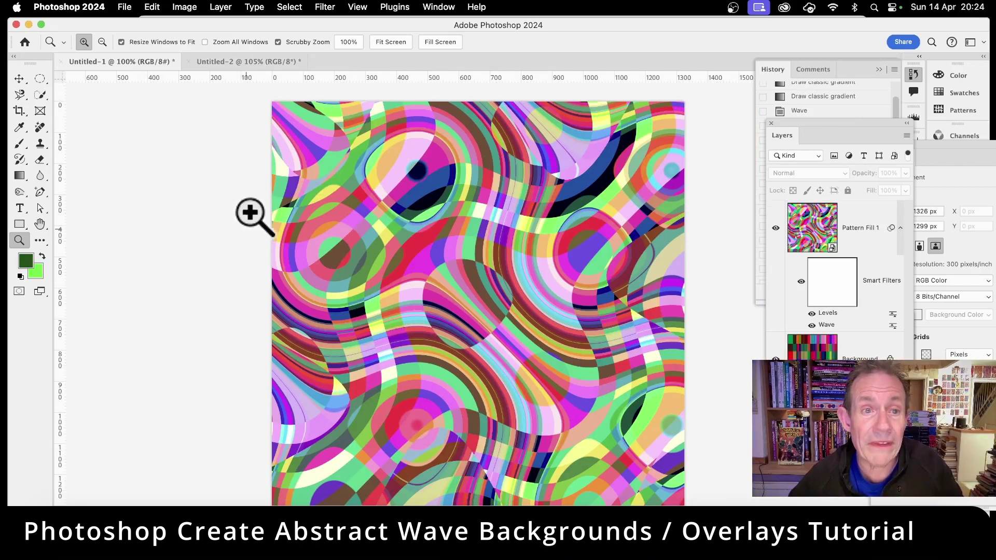
pyautogui.click(257, 62)
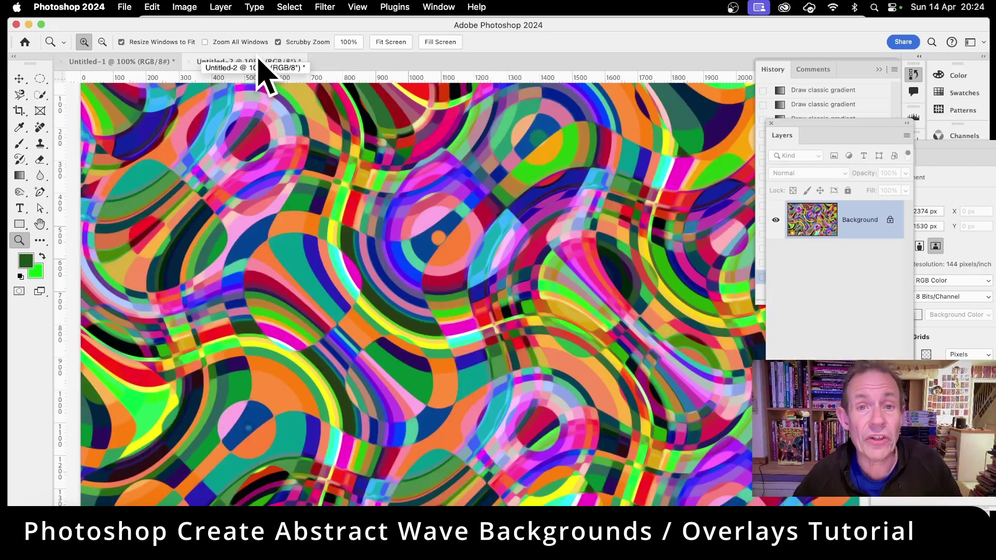